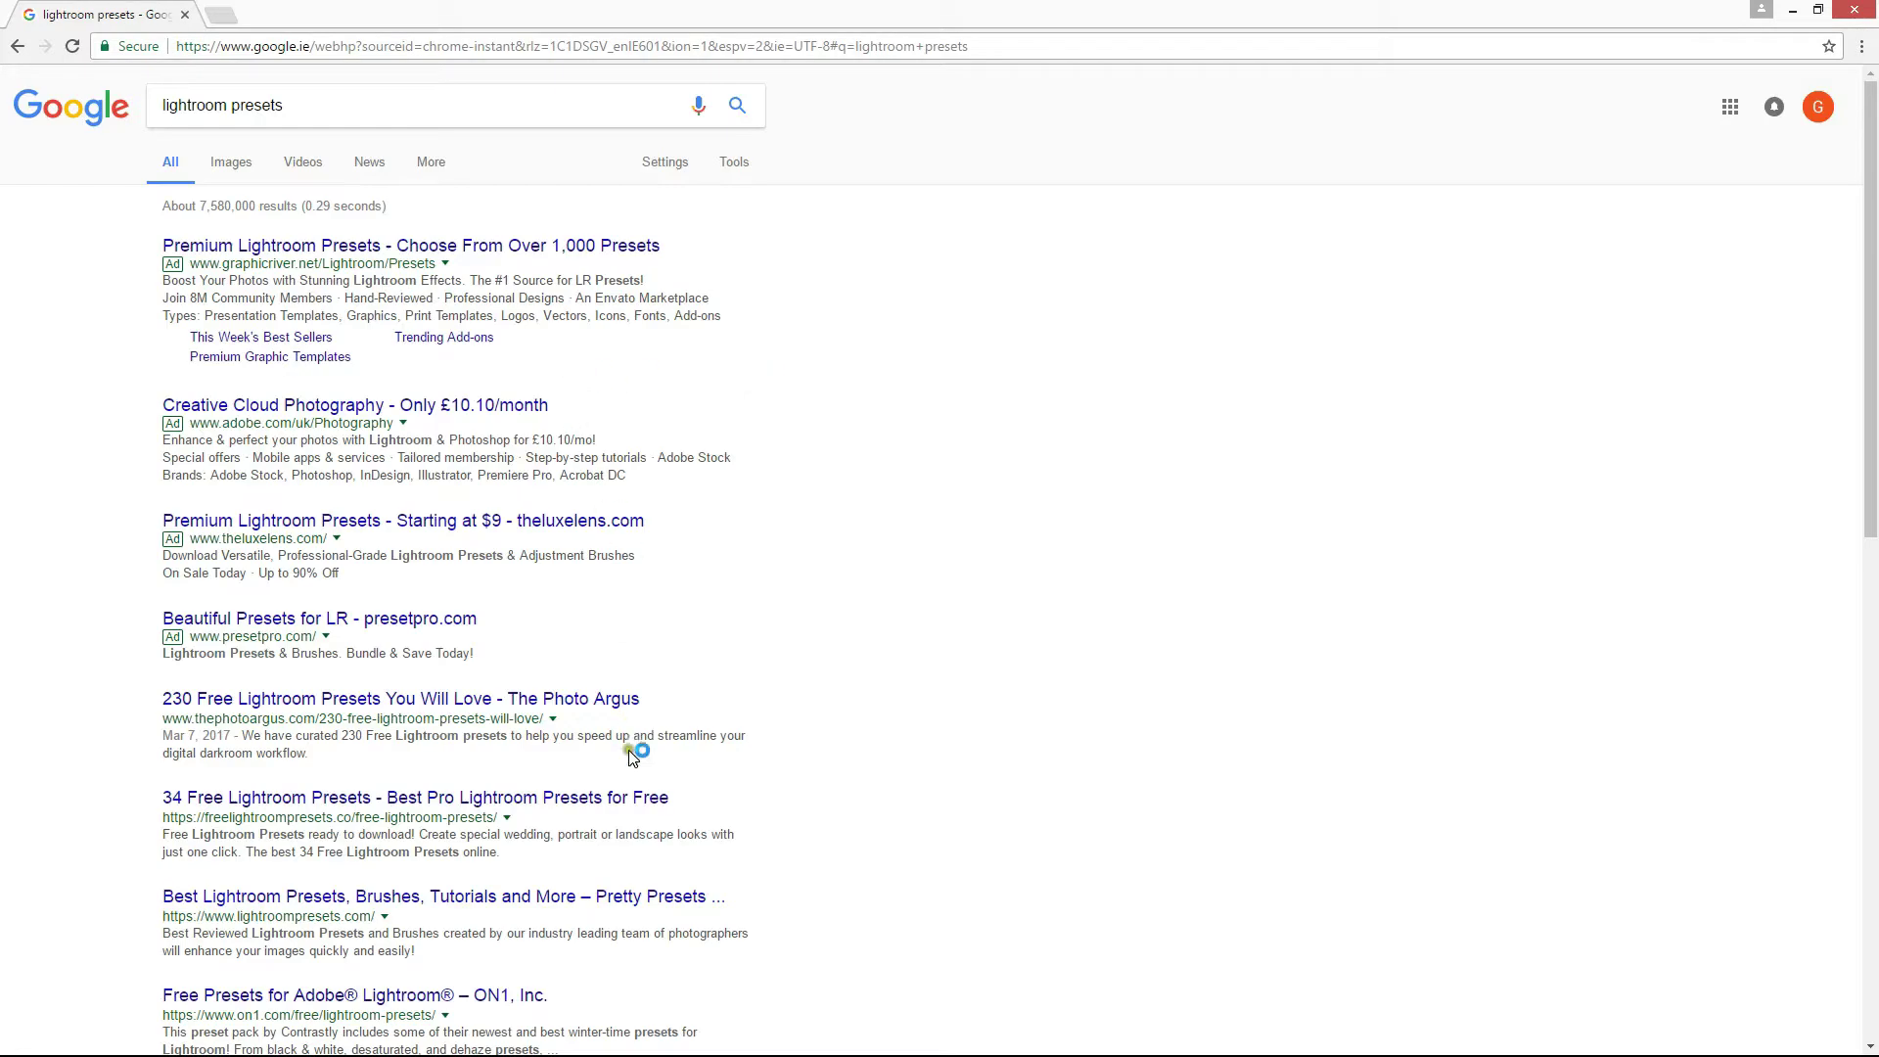
# Scroll through the 'lightroom presets' results and bring the Downloads folder window into view.
pyautogui.scroll(-3, 636, 768)
pyautogui.scroll(-3, 641, 773)
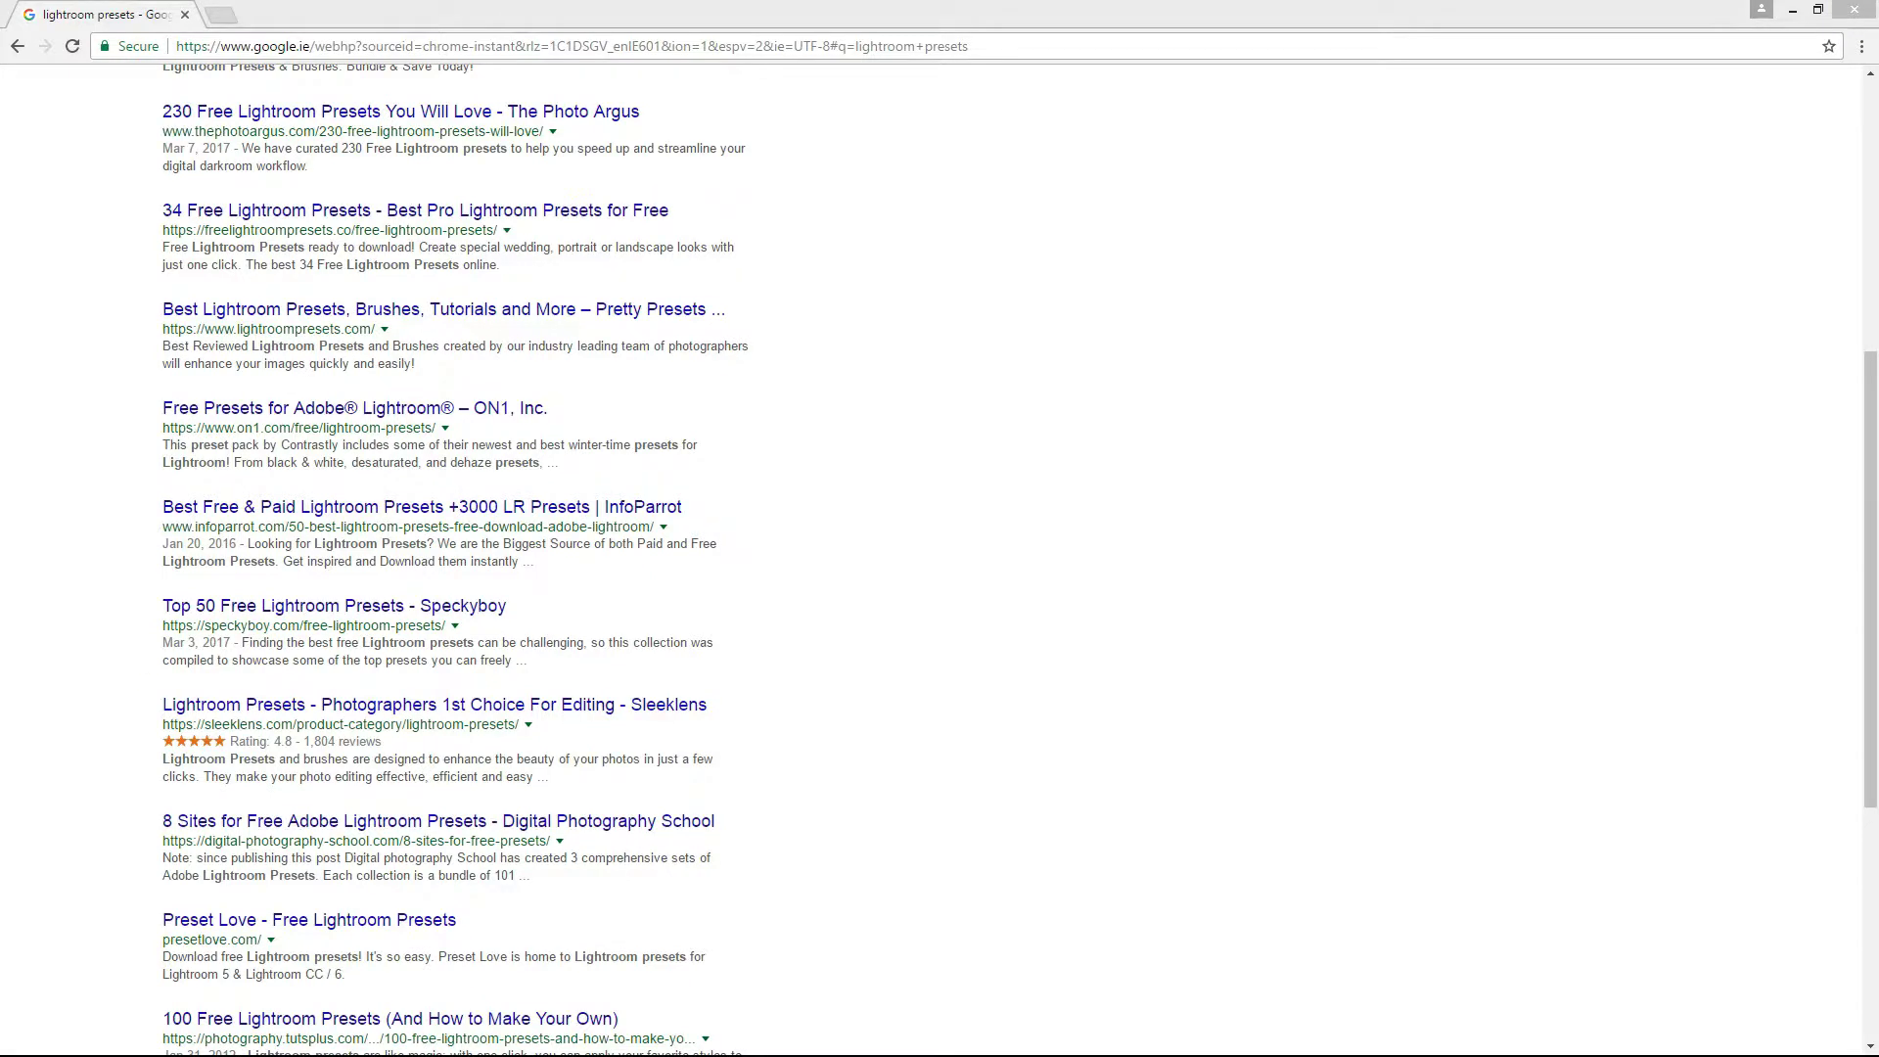
pyautogui.moveTo(0, 39); pyautogui.dragTo(697, 65)
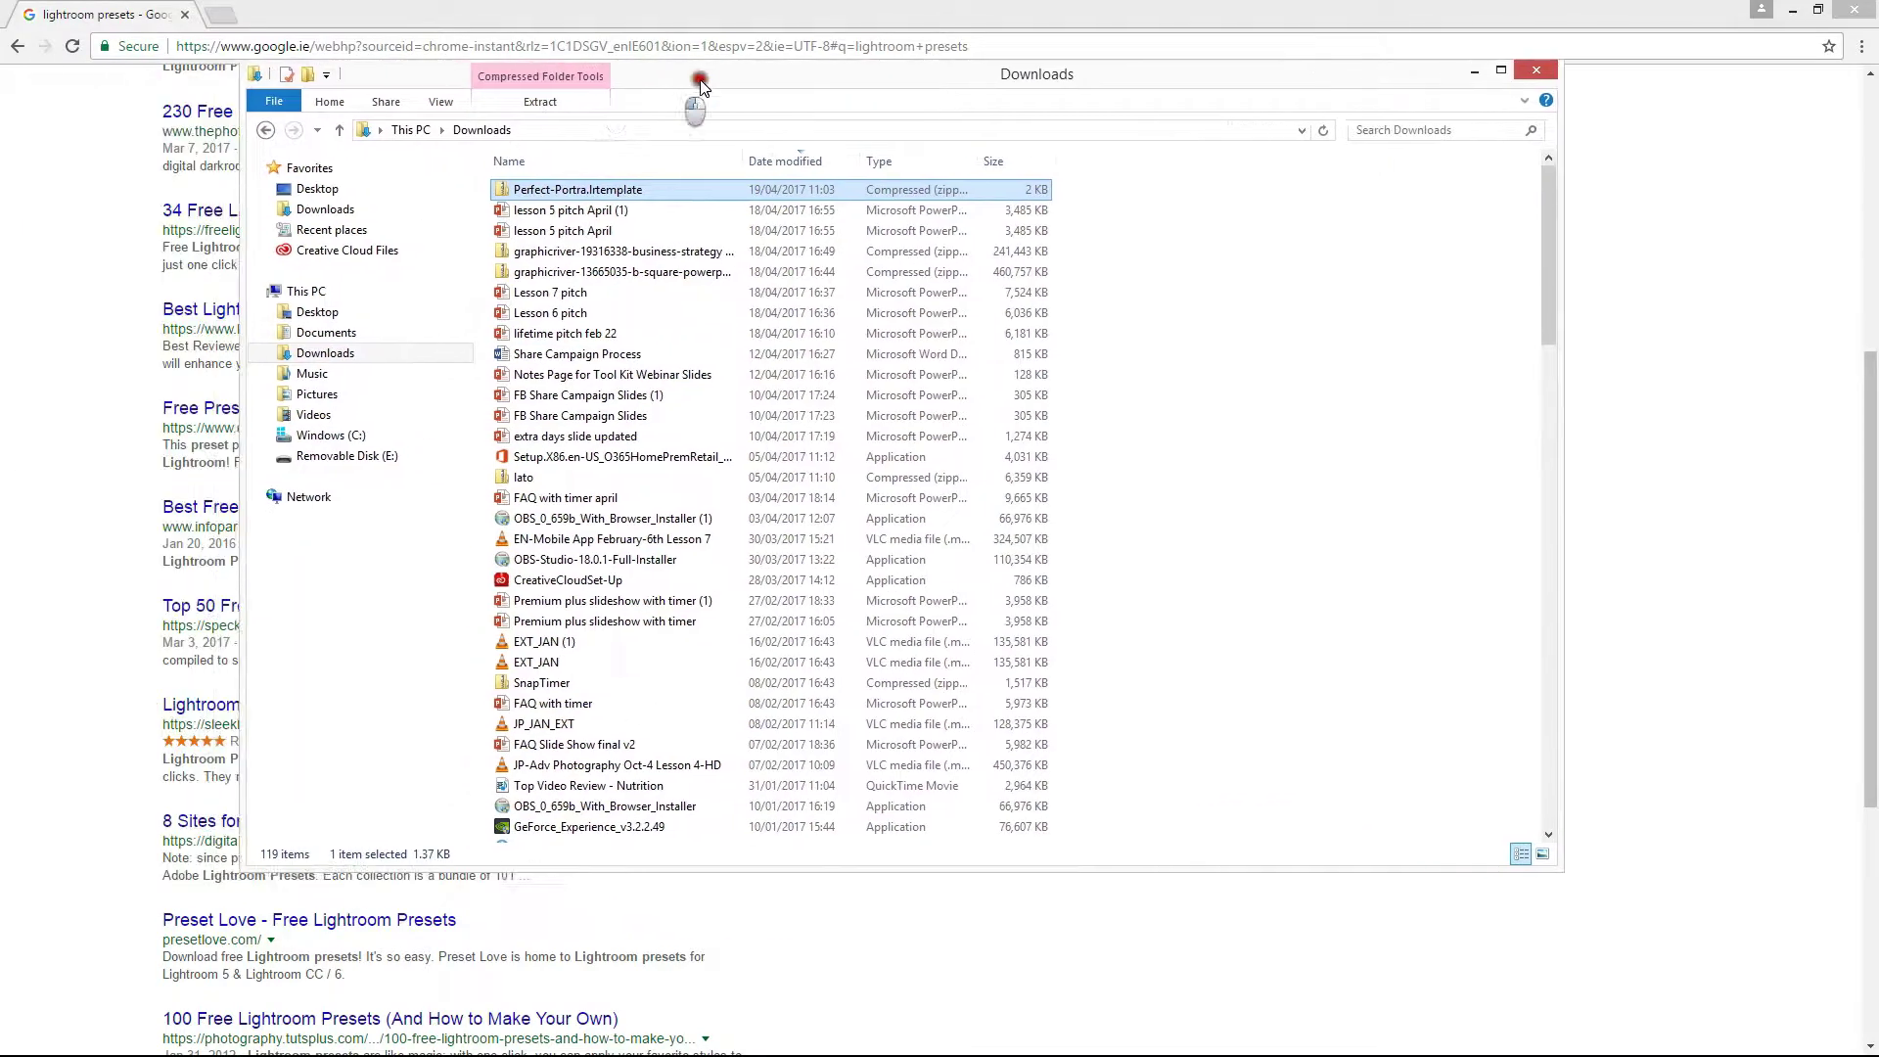
# Extract the Perfect-Portra.lrtemplate zip into a same-named folder, then close that folder's window.
pyautogui.rightClick(543, 195)
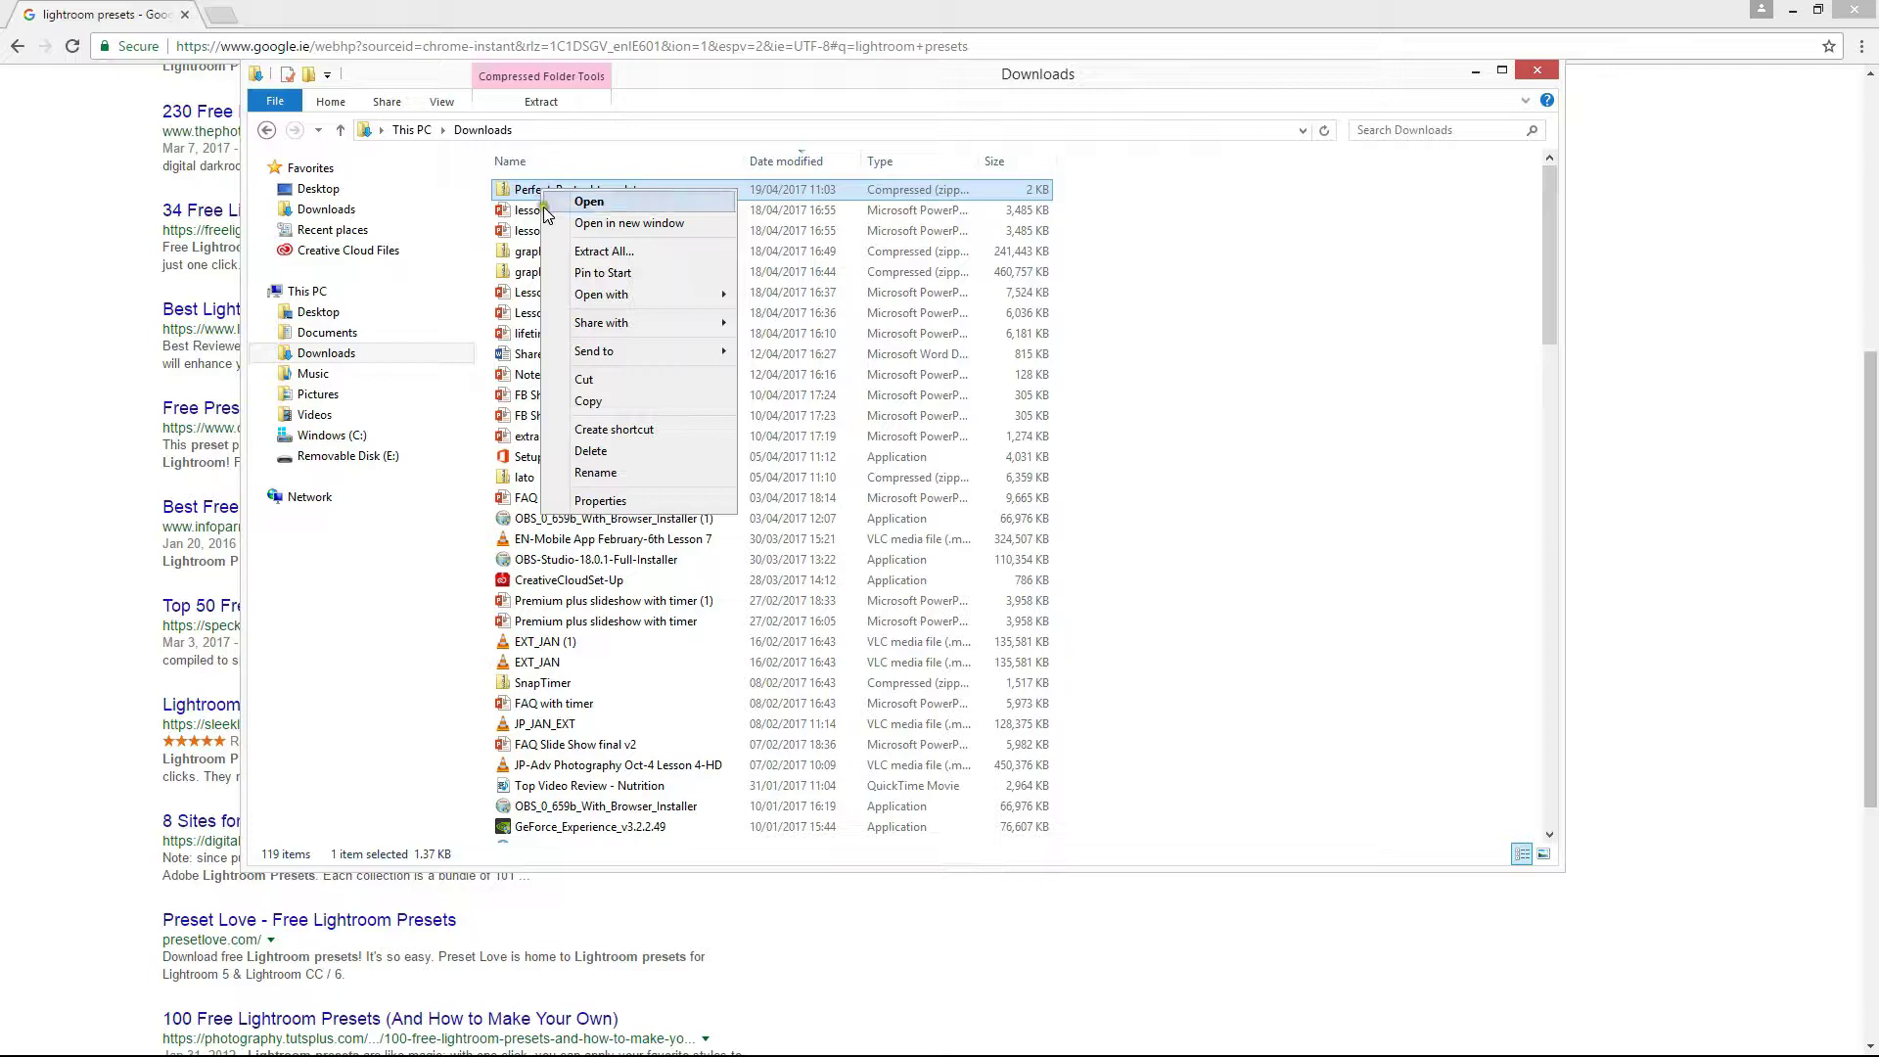
pyautogui.click(600, 253)
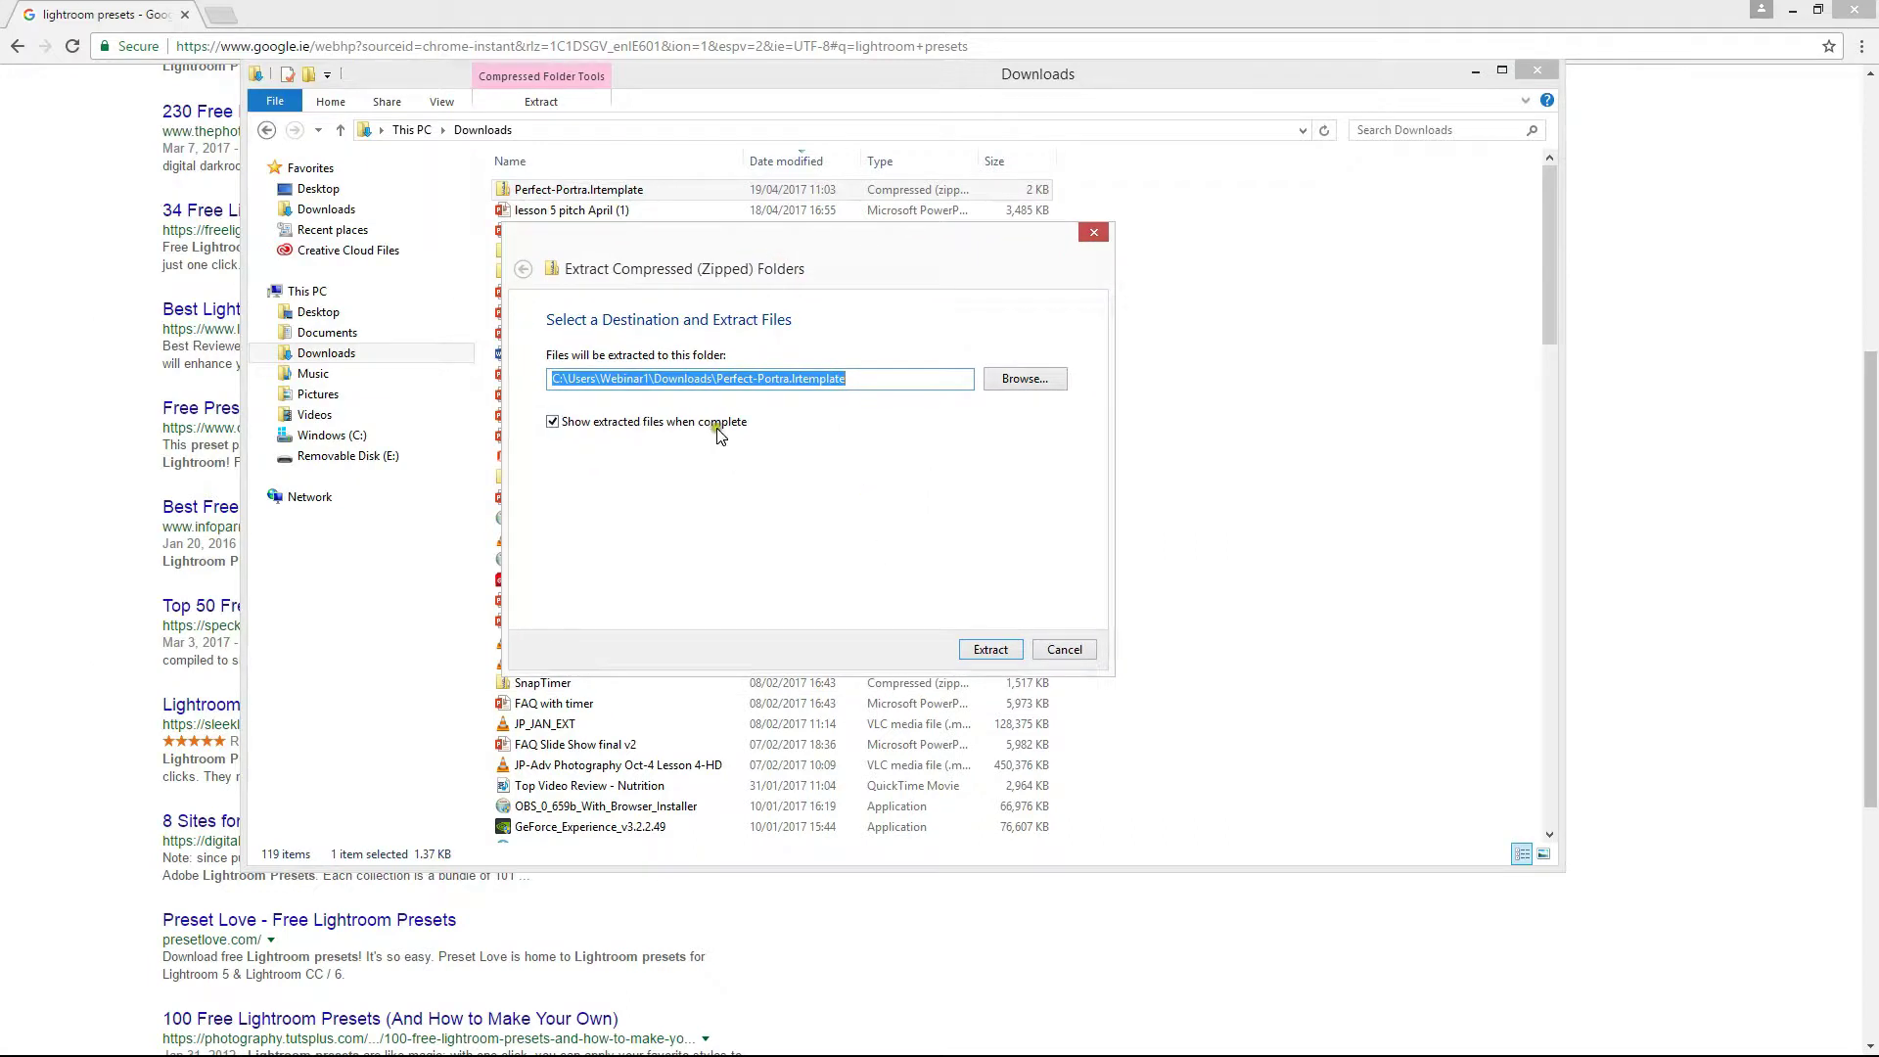
pyautogui.click(990, 650)
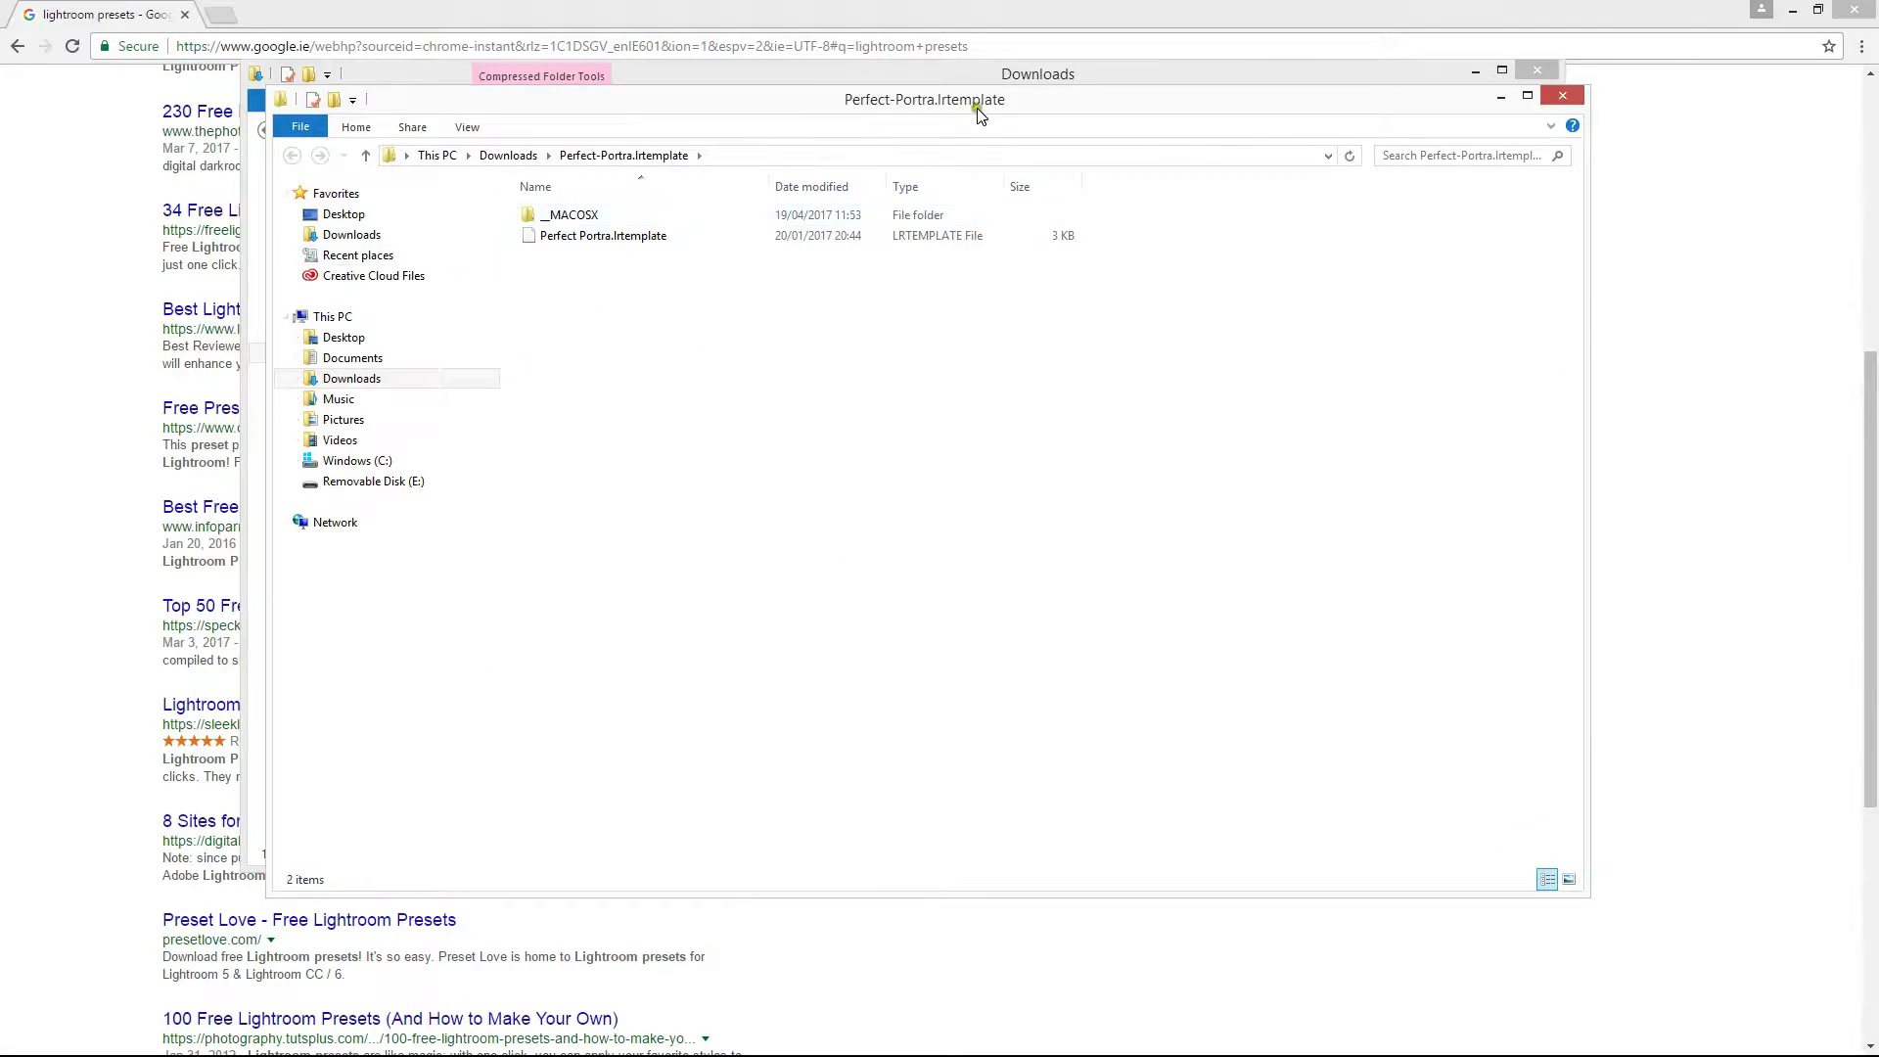
pyautogui.hotkey('alt', 'F4')
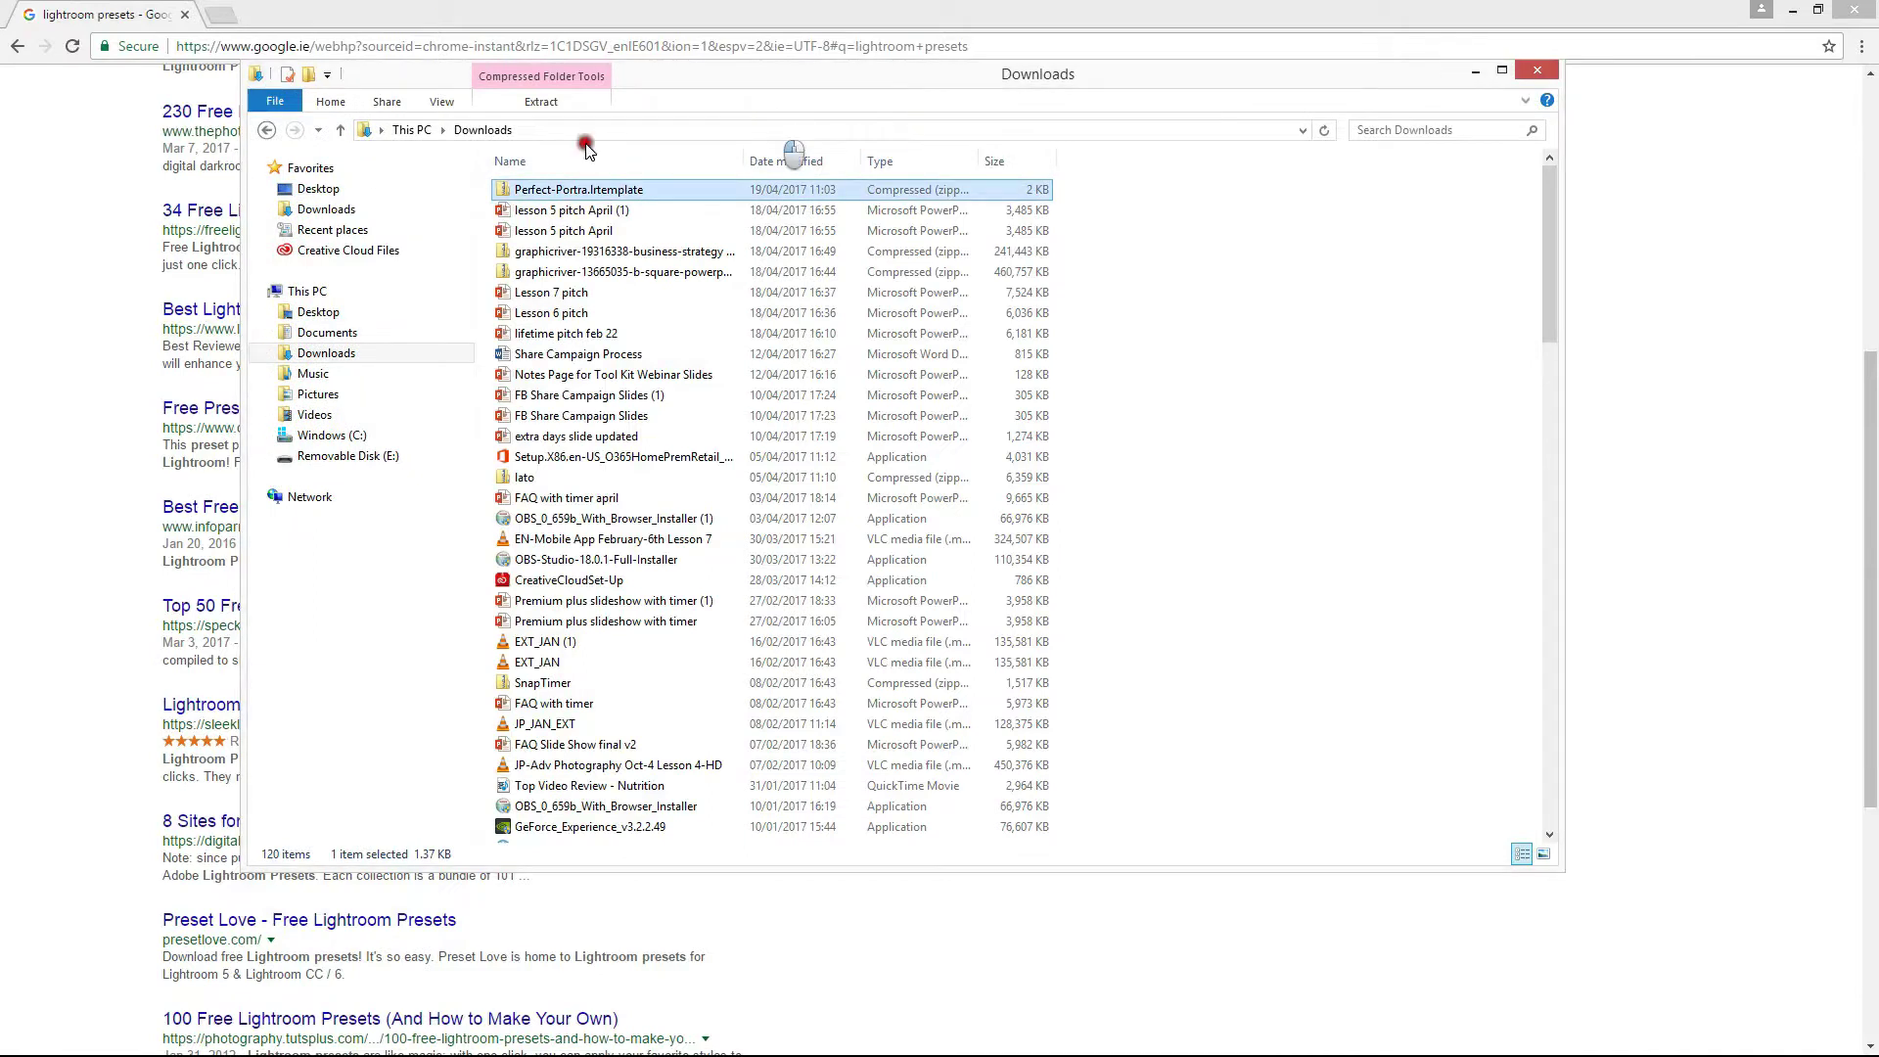
# Close the Downloads window, cancel the Lightroom import screen and collapse the drive's folder list.
pyautogui.hotkey('alt', 'F4')
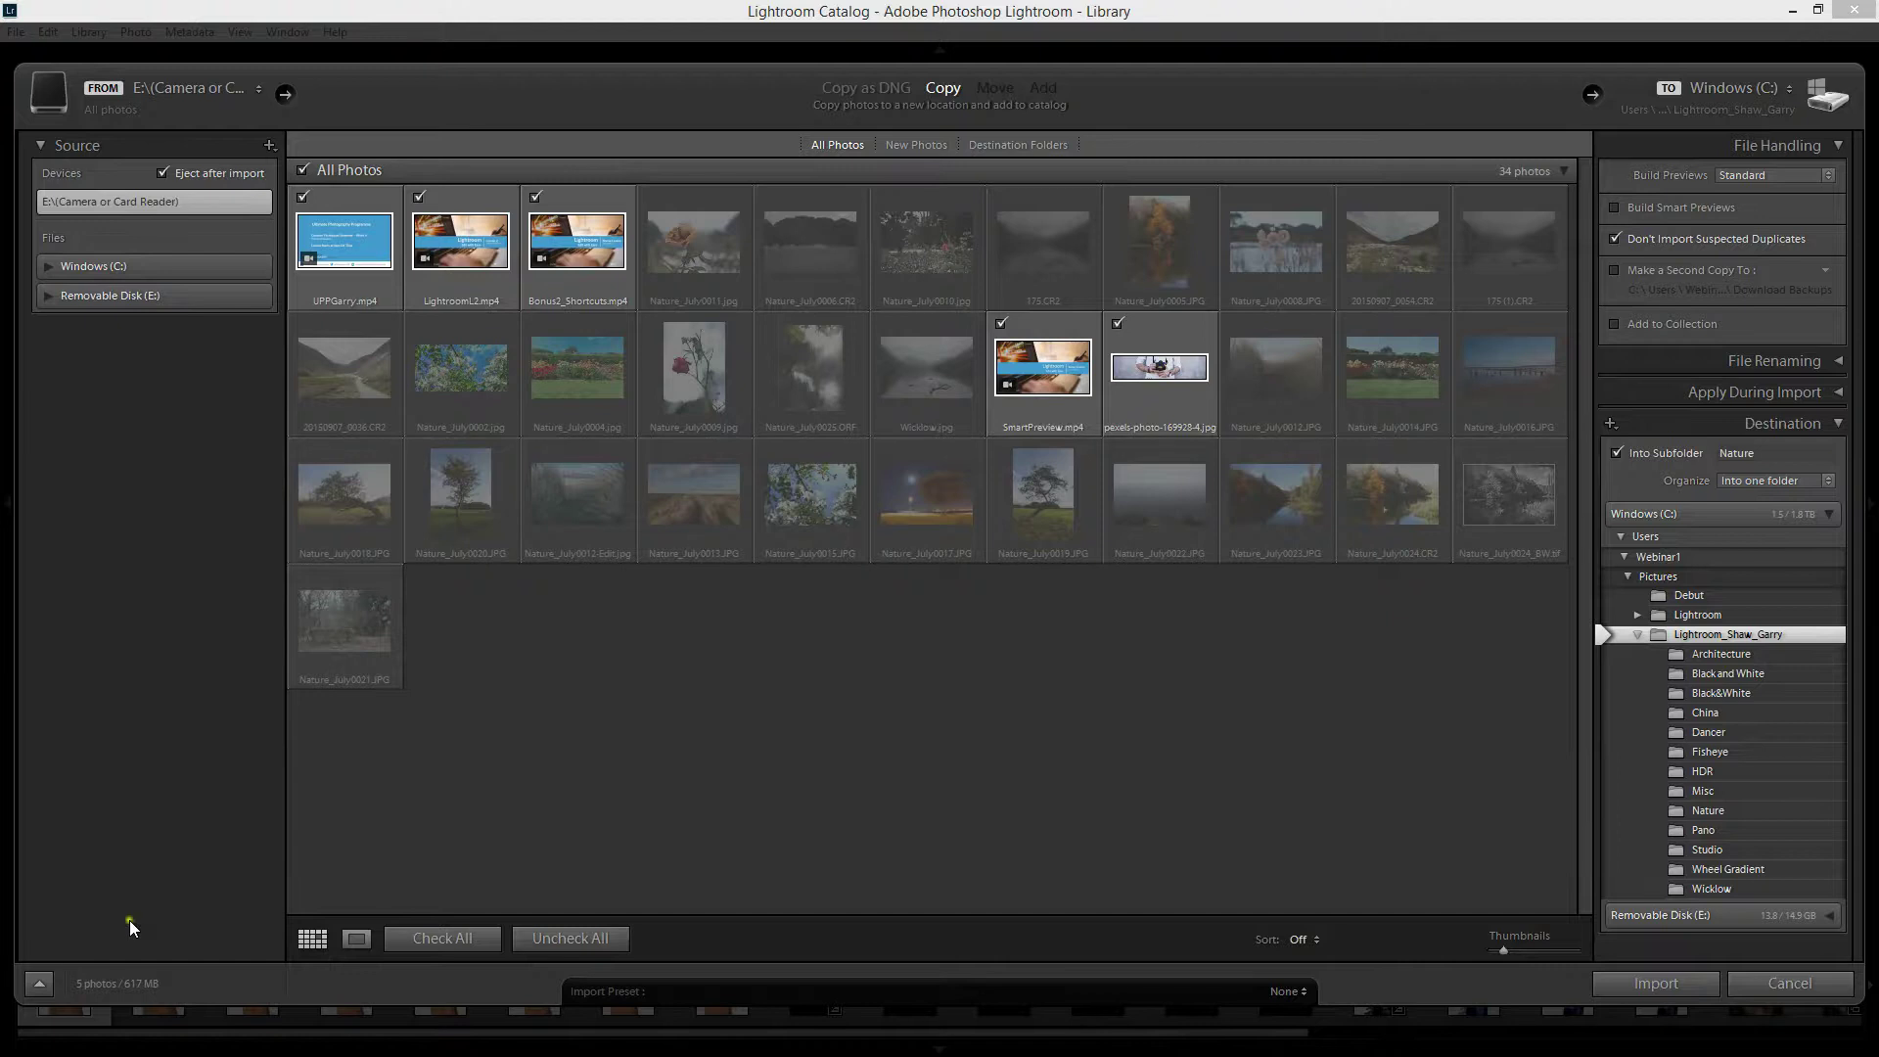
pyautogui.click(1748, 982)
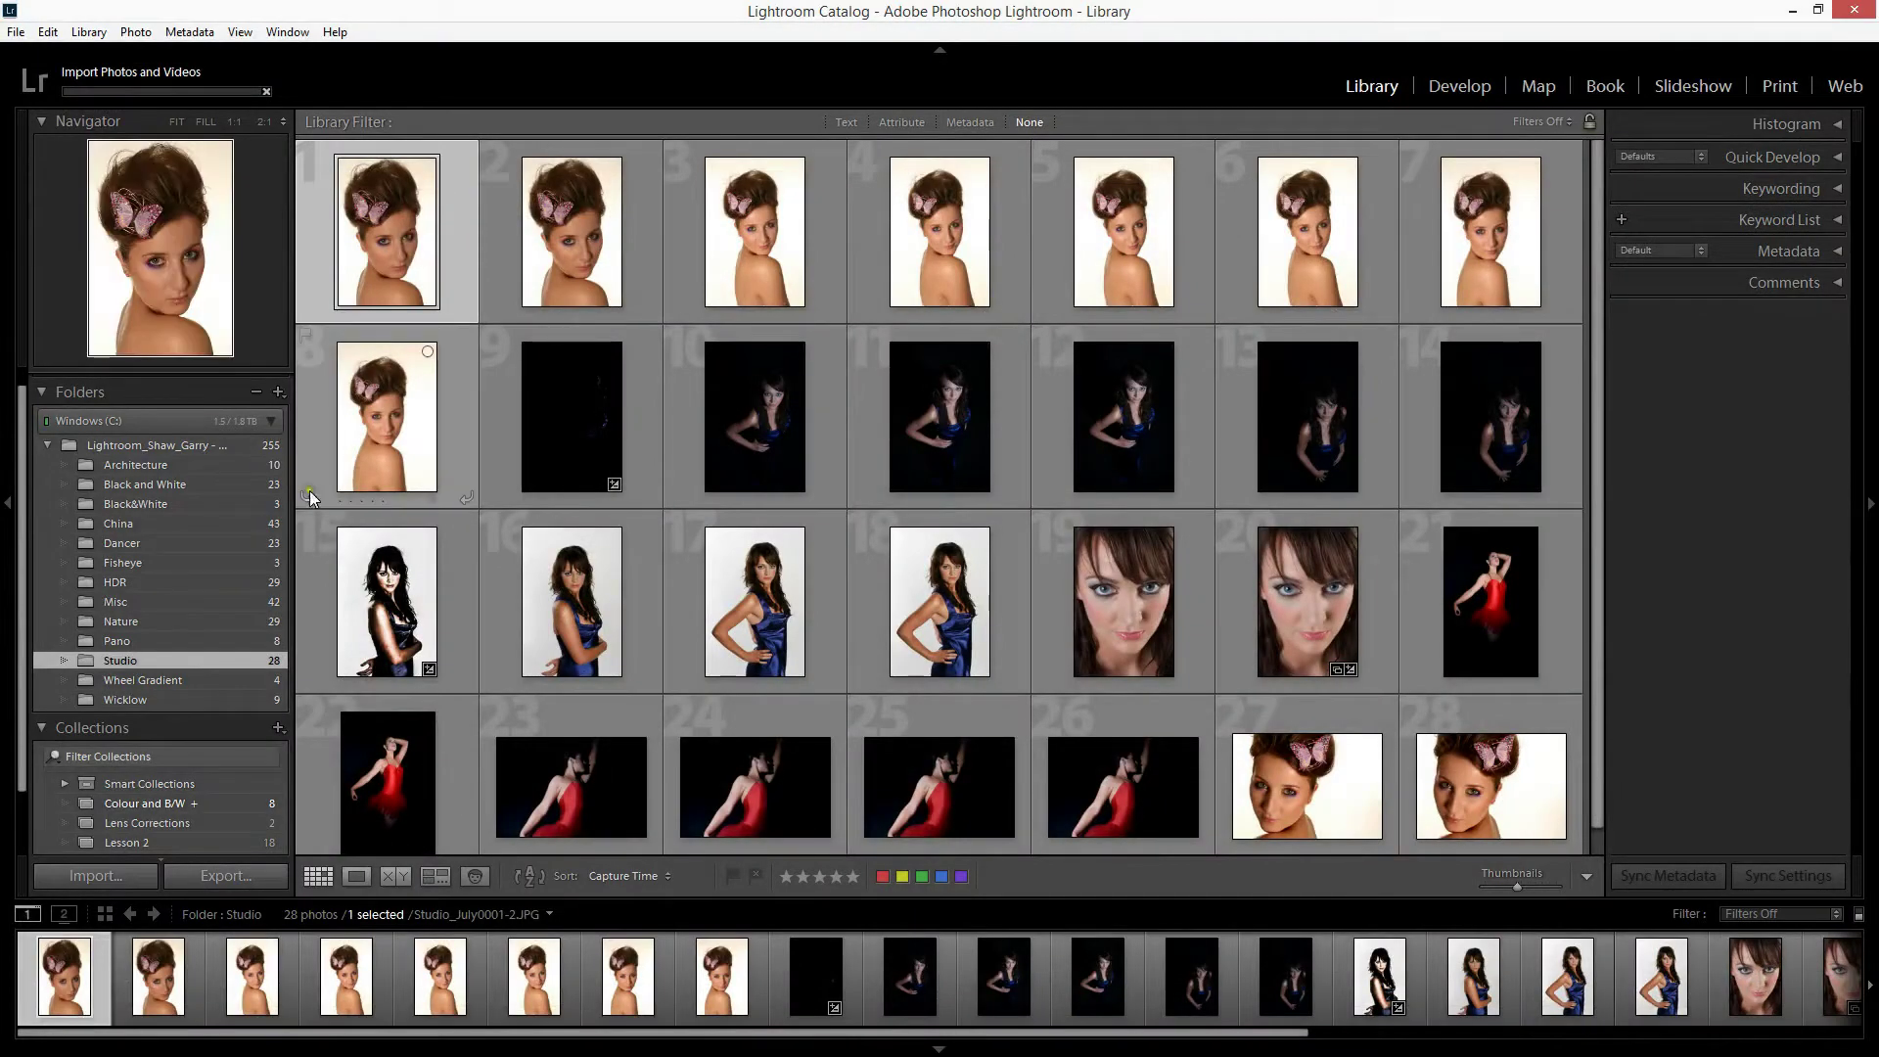
pyautogui.click(270, 422)
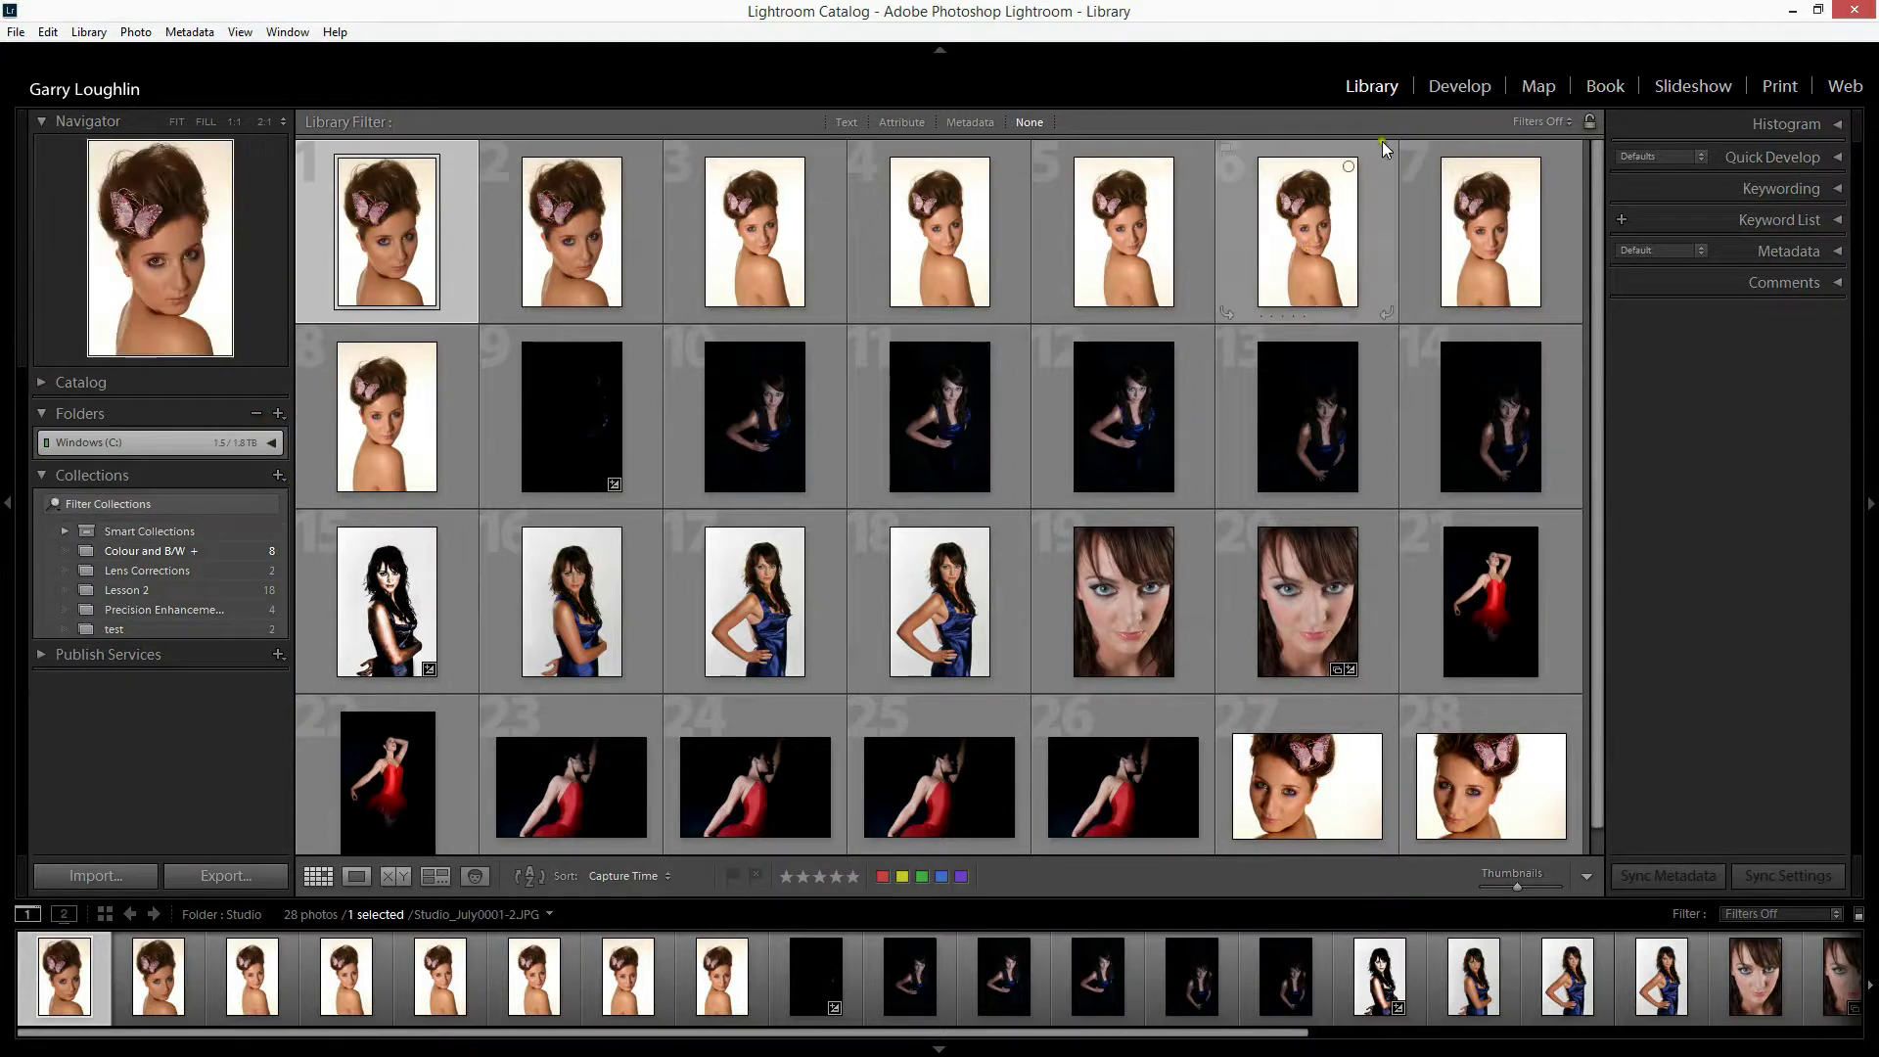
# Open Studio_July0001-2.JPG in Develop and collapse the Lightroom B&W Filter Presets group.
pyautogui.click(1464, 85)
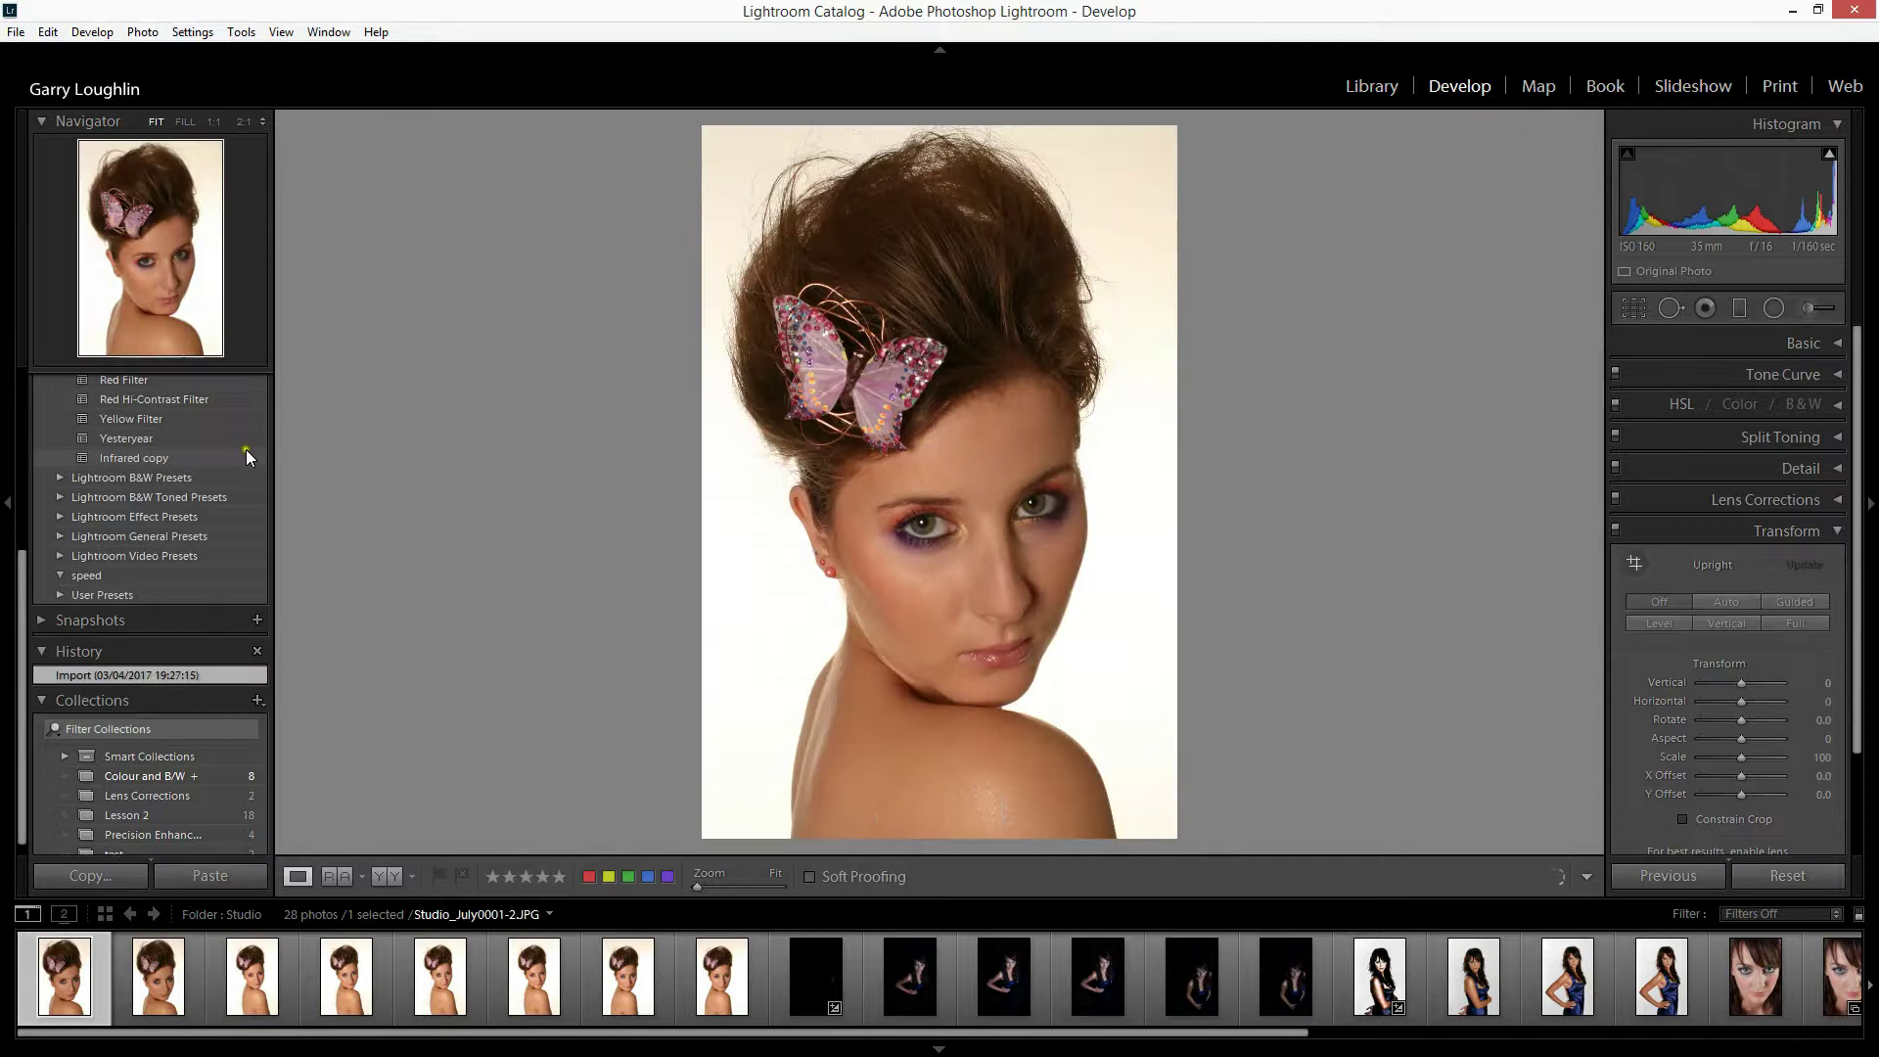
pyautogui.scroll(5, 244, 452)
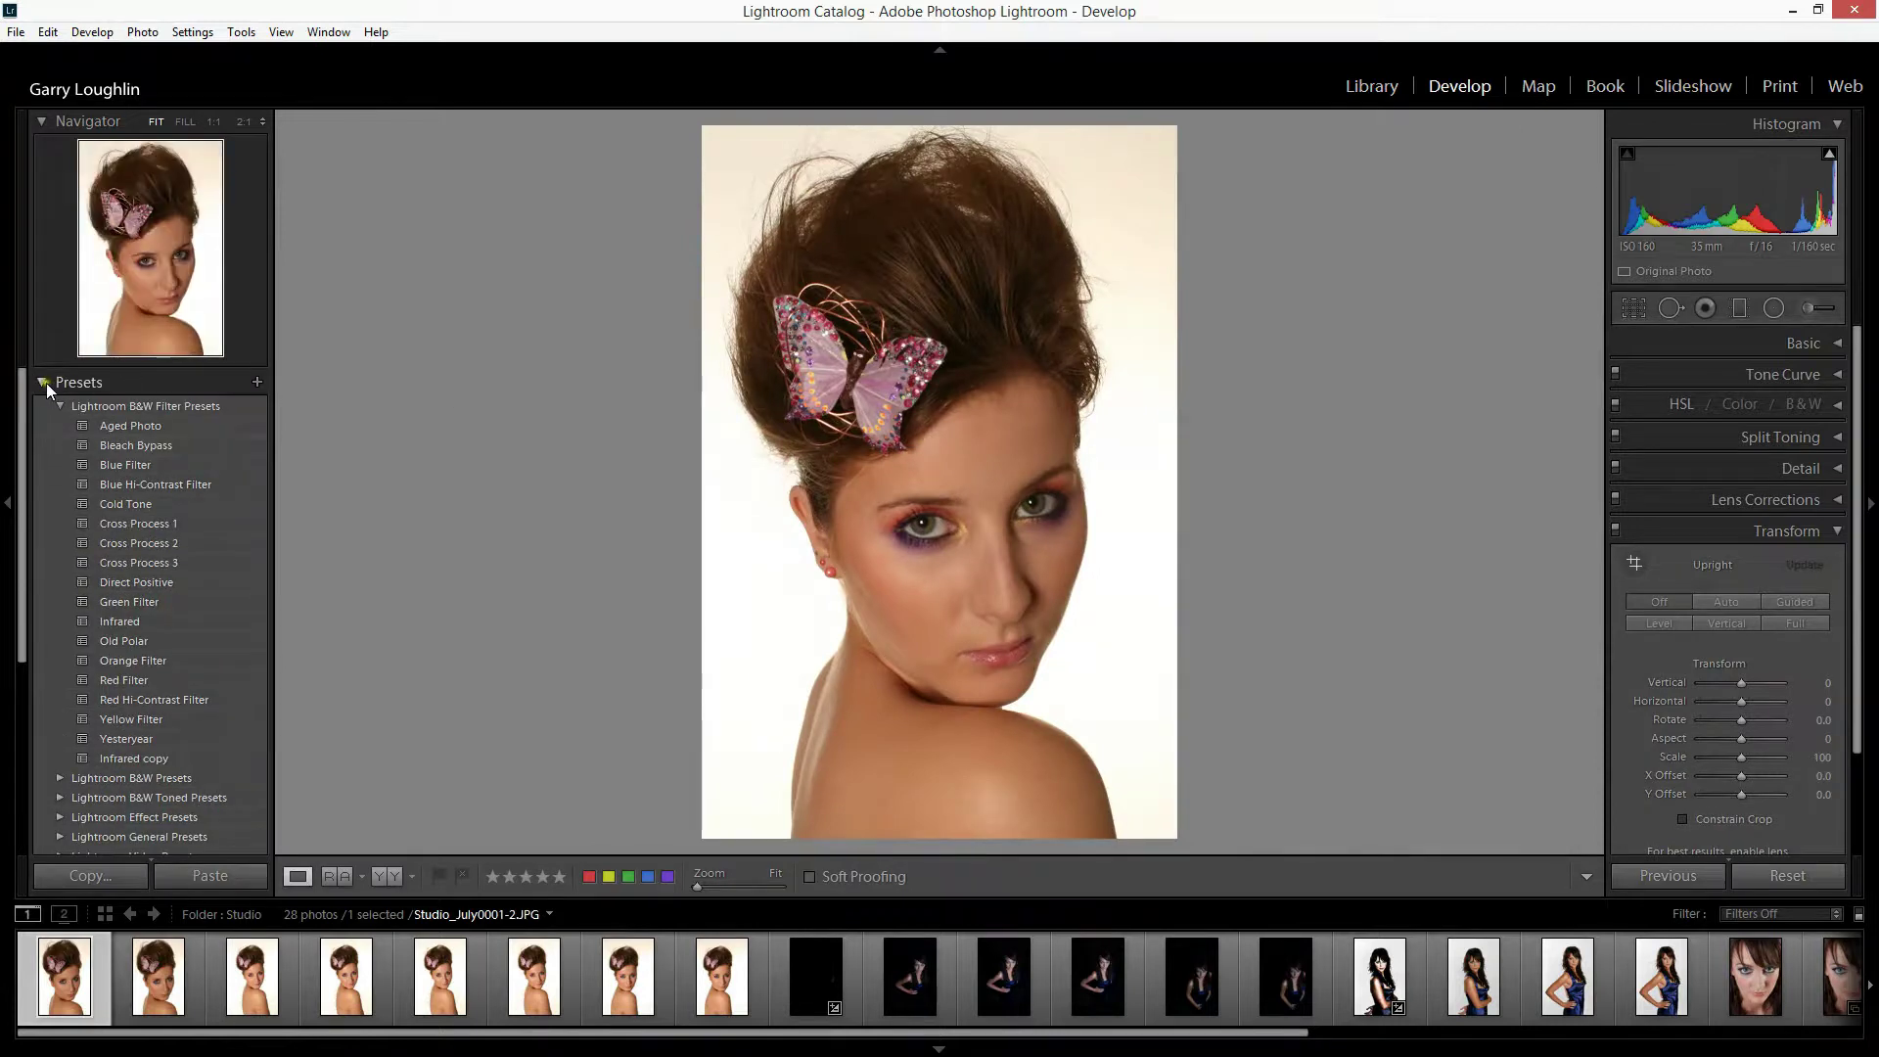
pyautogui.click(60, 405)
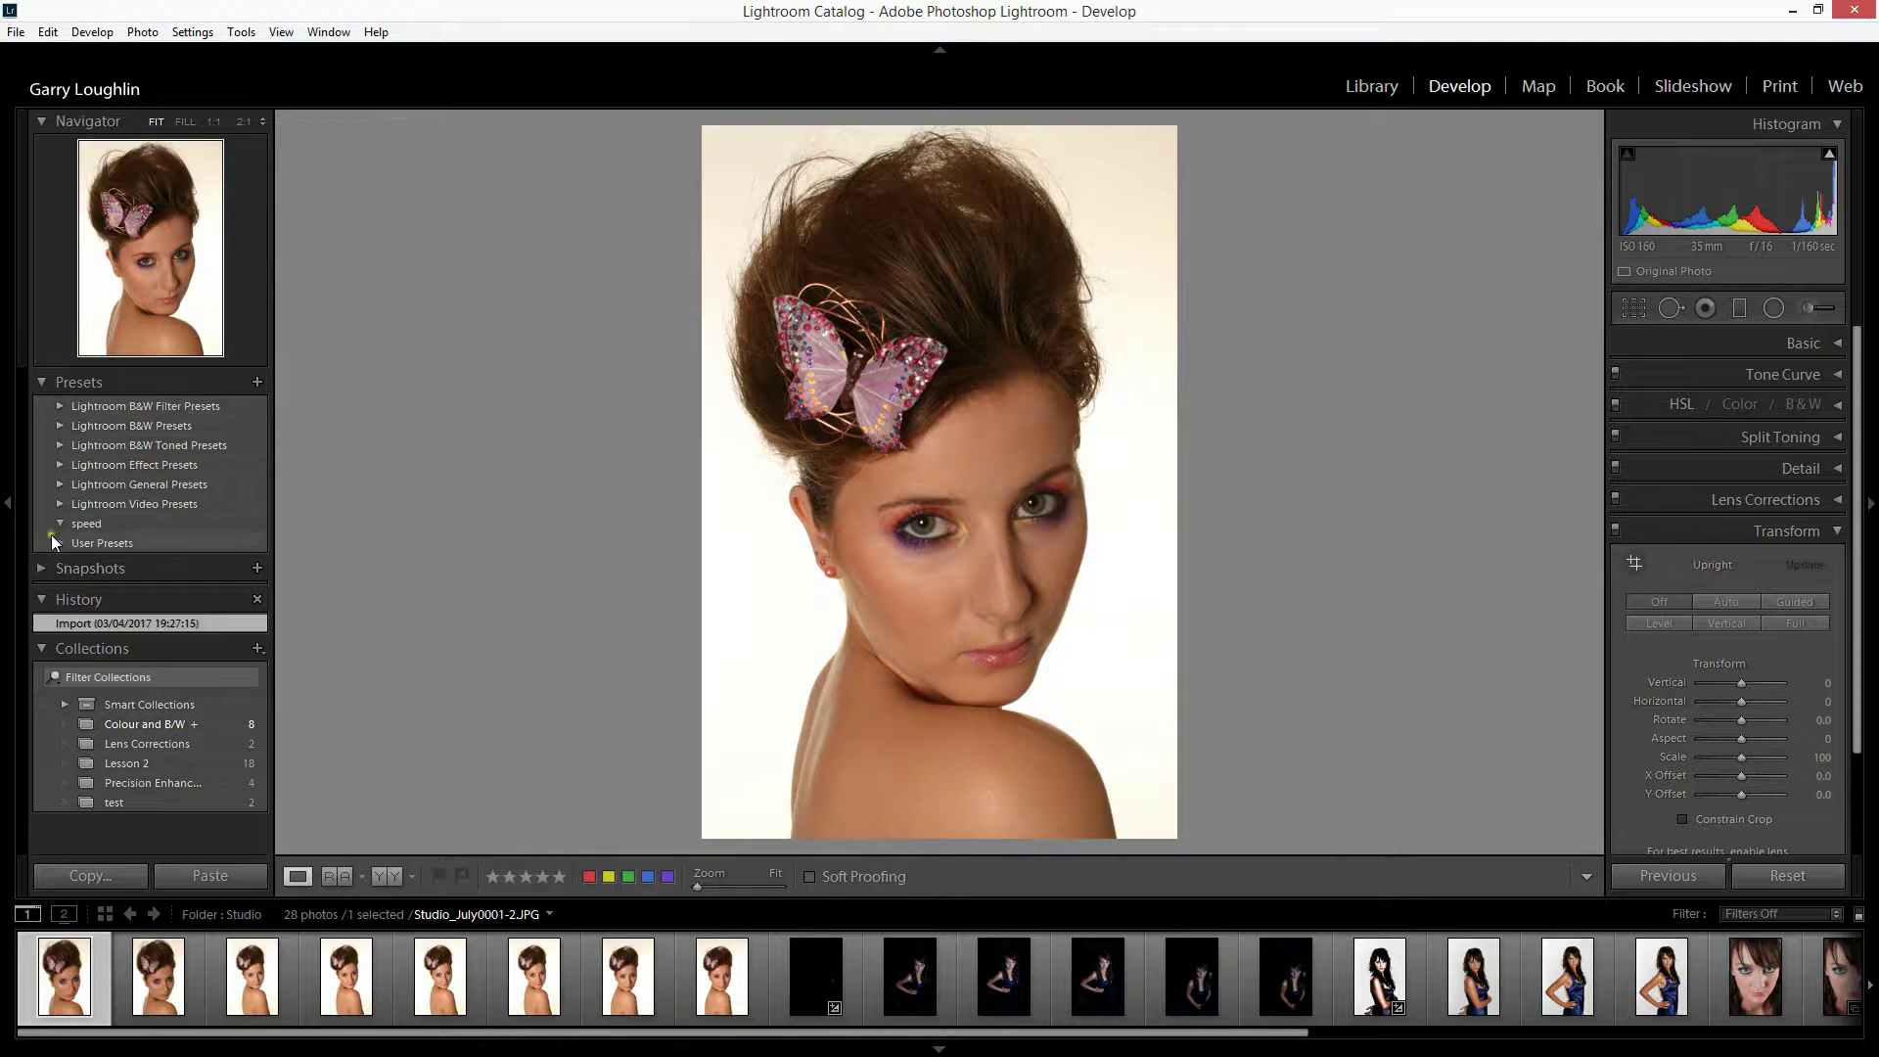
# Add a new preset folder named 'Download' from the Presets panel's context menu.
pyautogui.rightClick(134, 520)
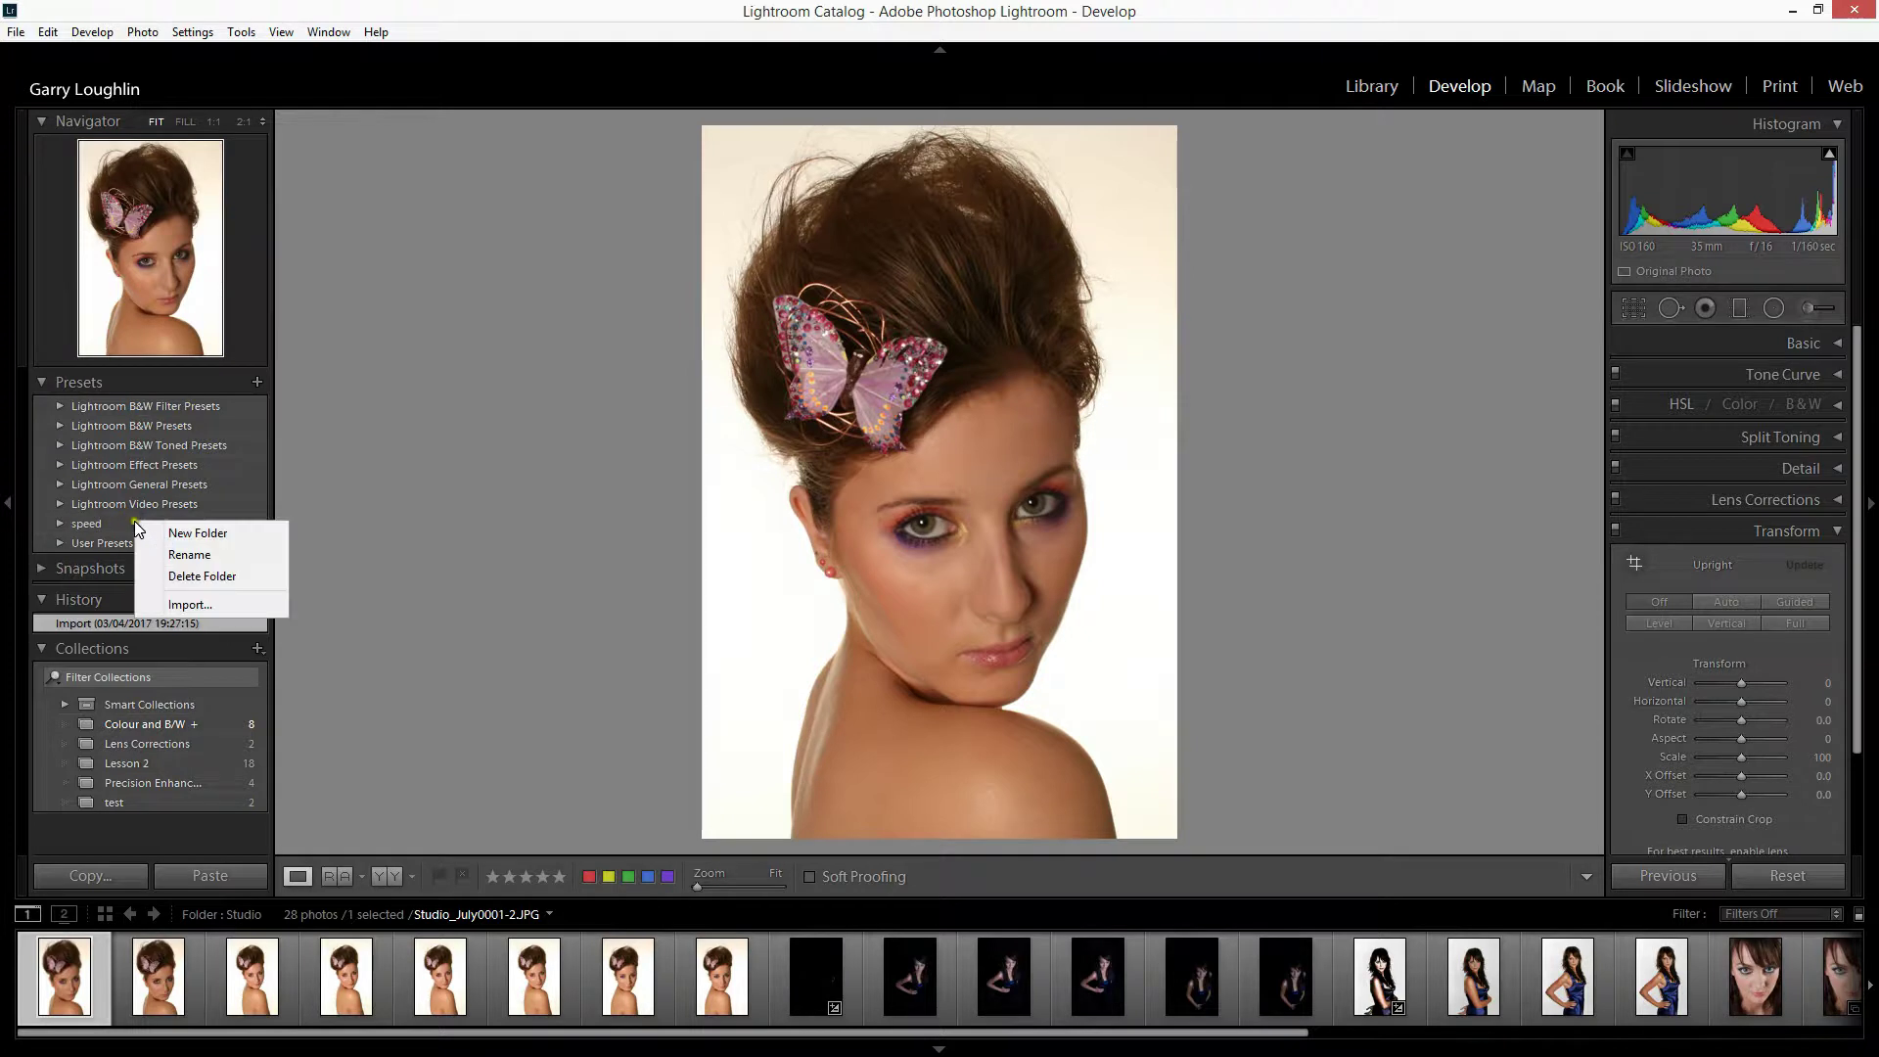
pyautogui.click(192, 537)
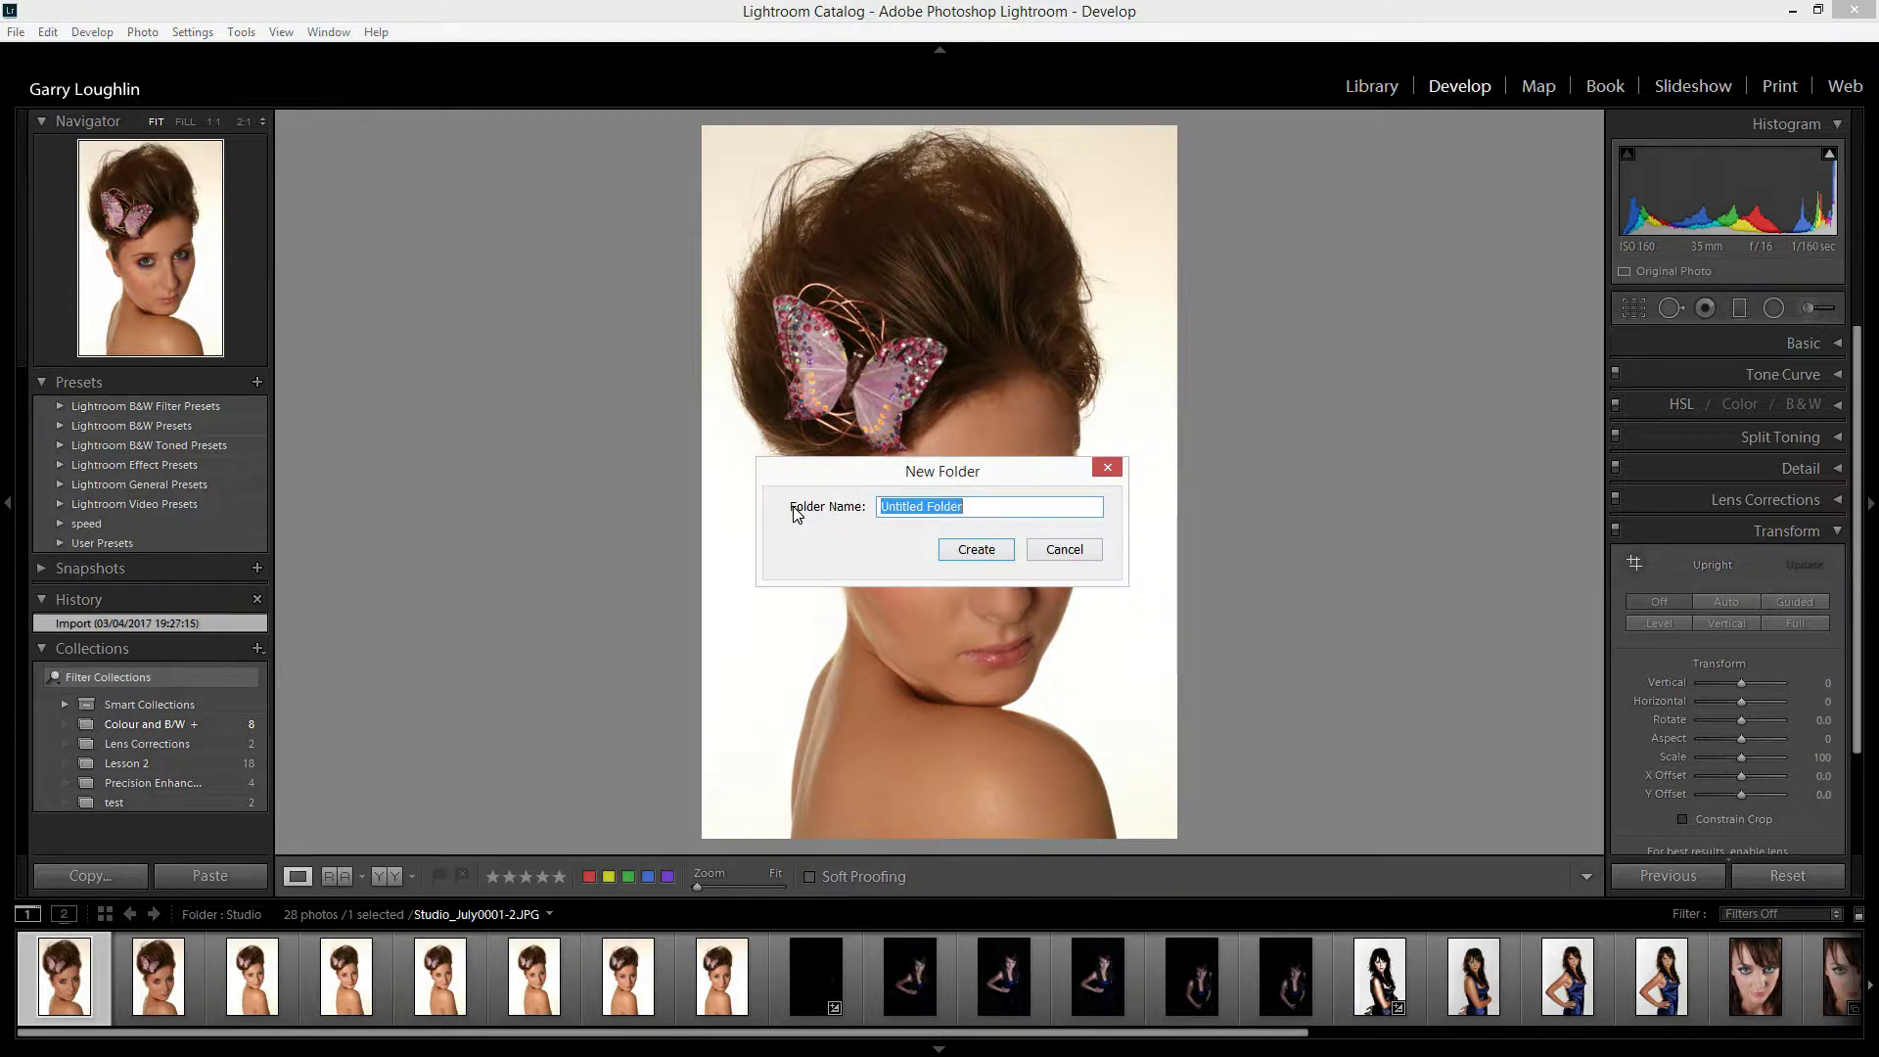
pyautogui.write('Download')
pyautogui.click(964, 550)
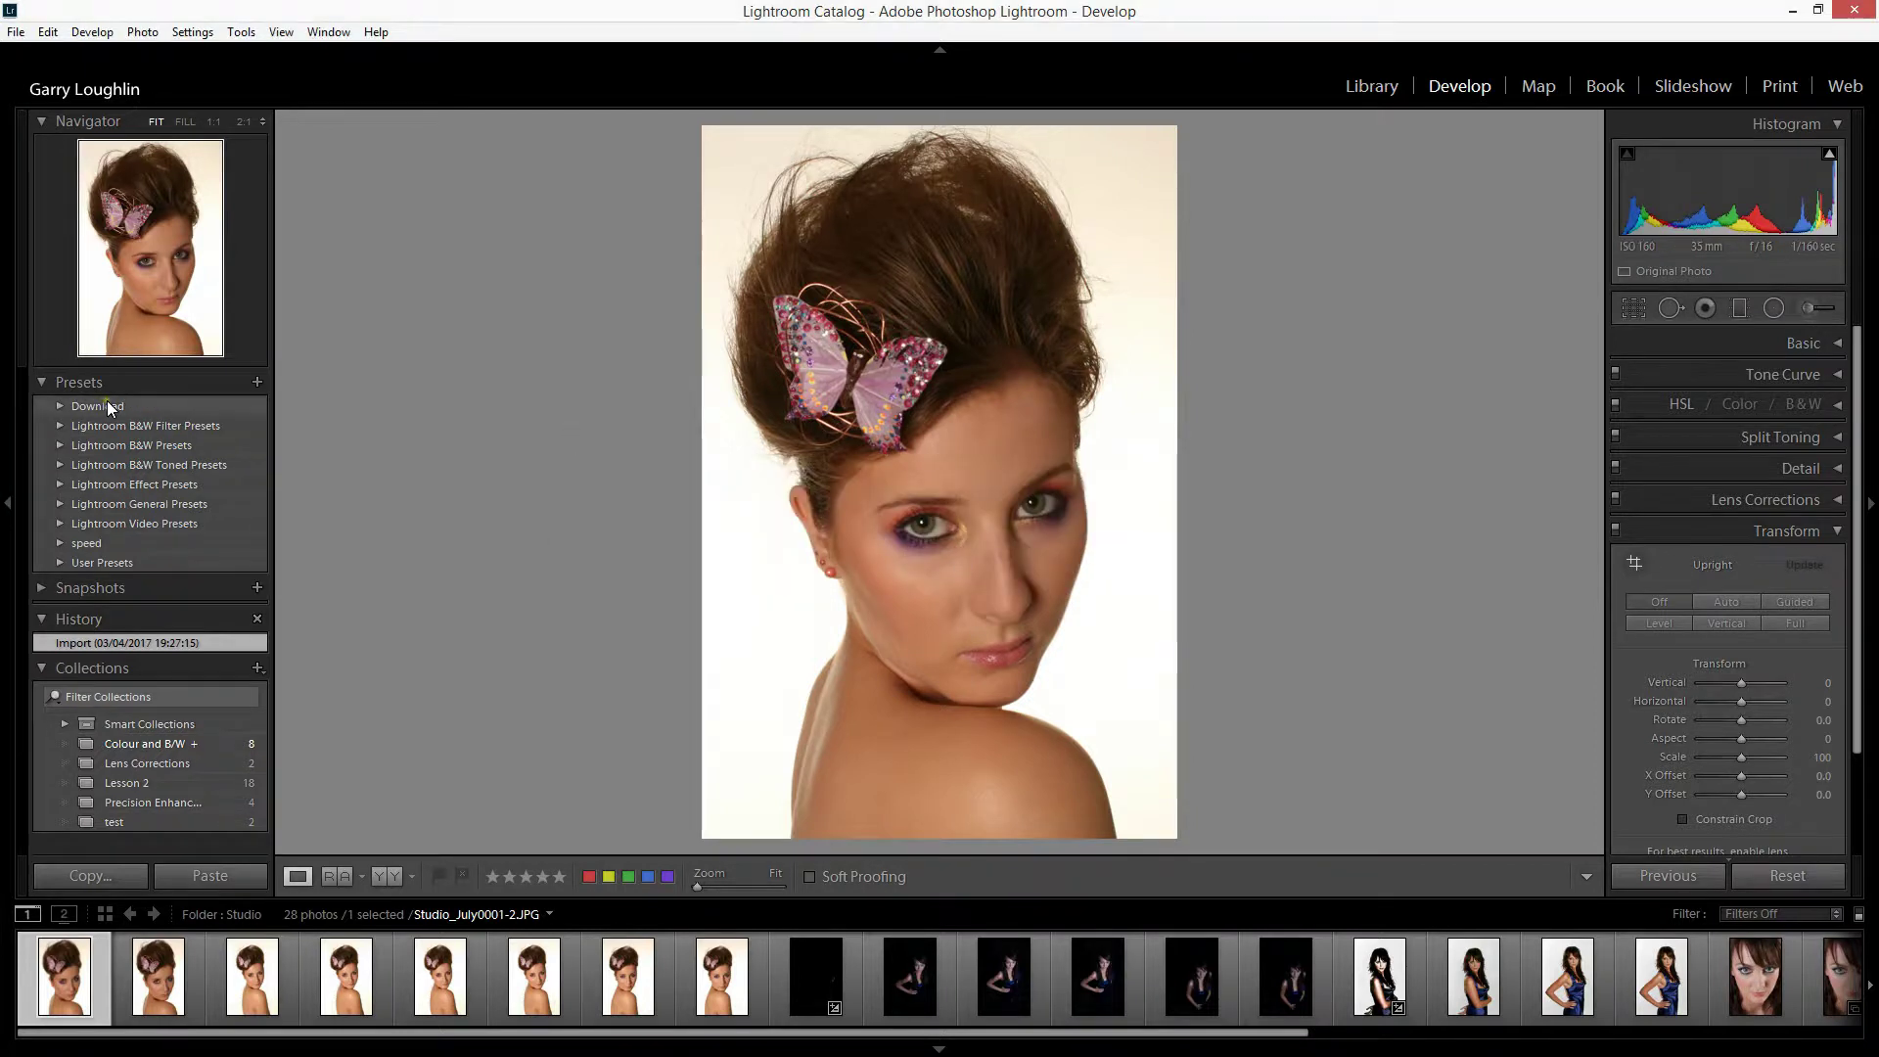
# Import Perfect Portra.lrtemplate from Downloads\Perfect-Portra.lrtemplate into the Download preset folder.
pyautogui.rightClick(42, 405)
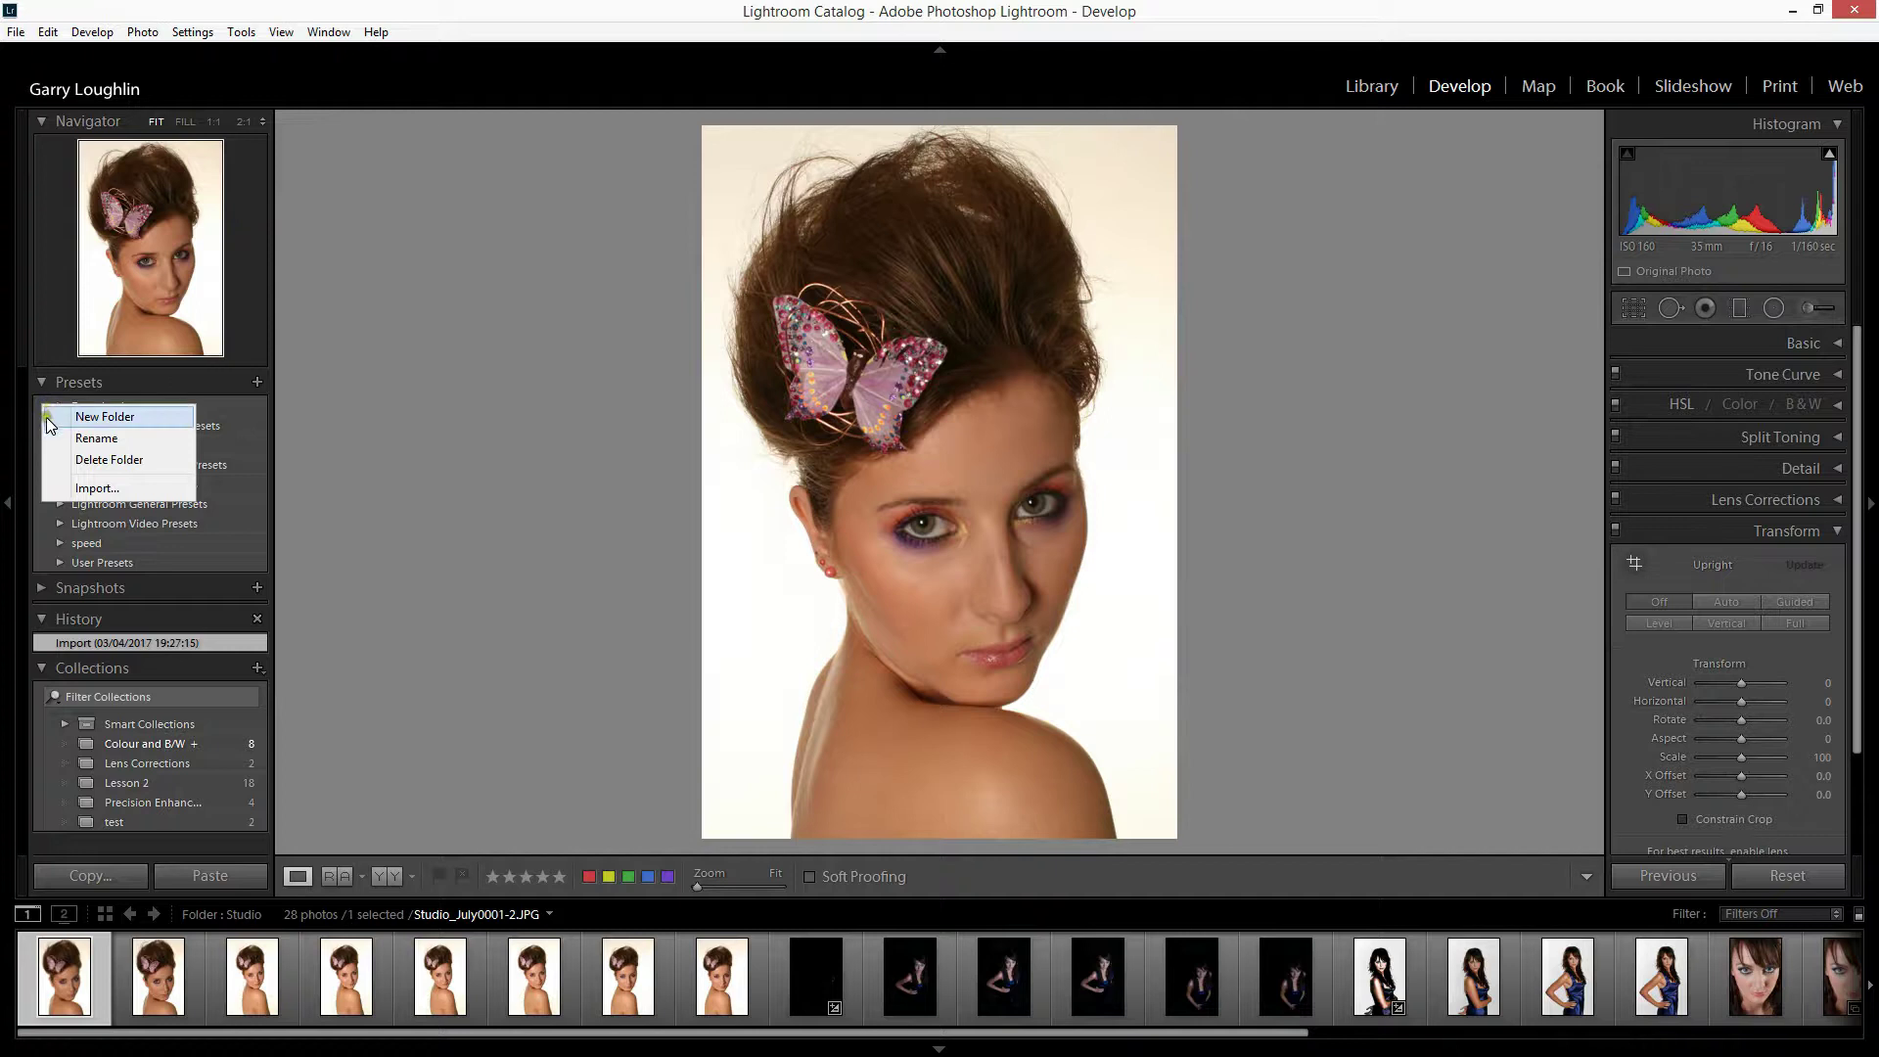
pyautogui.click(96, 487)
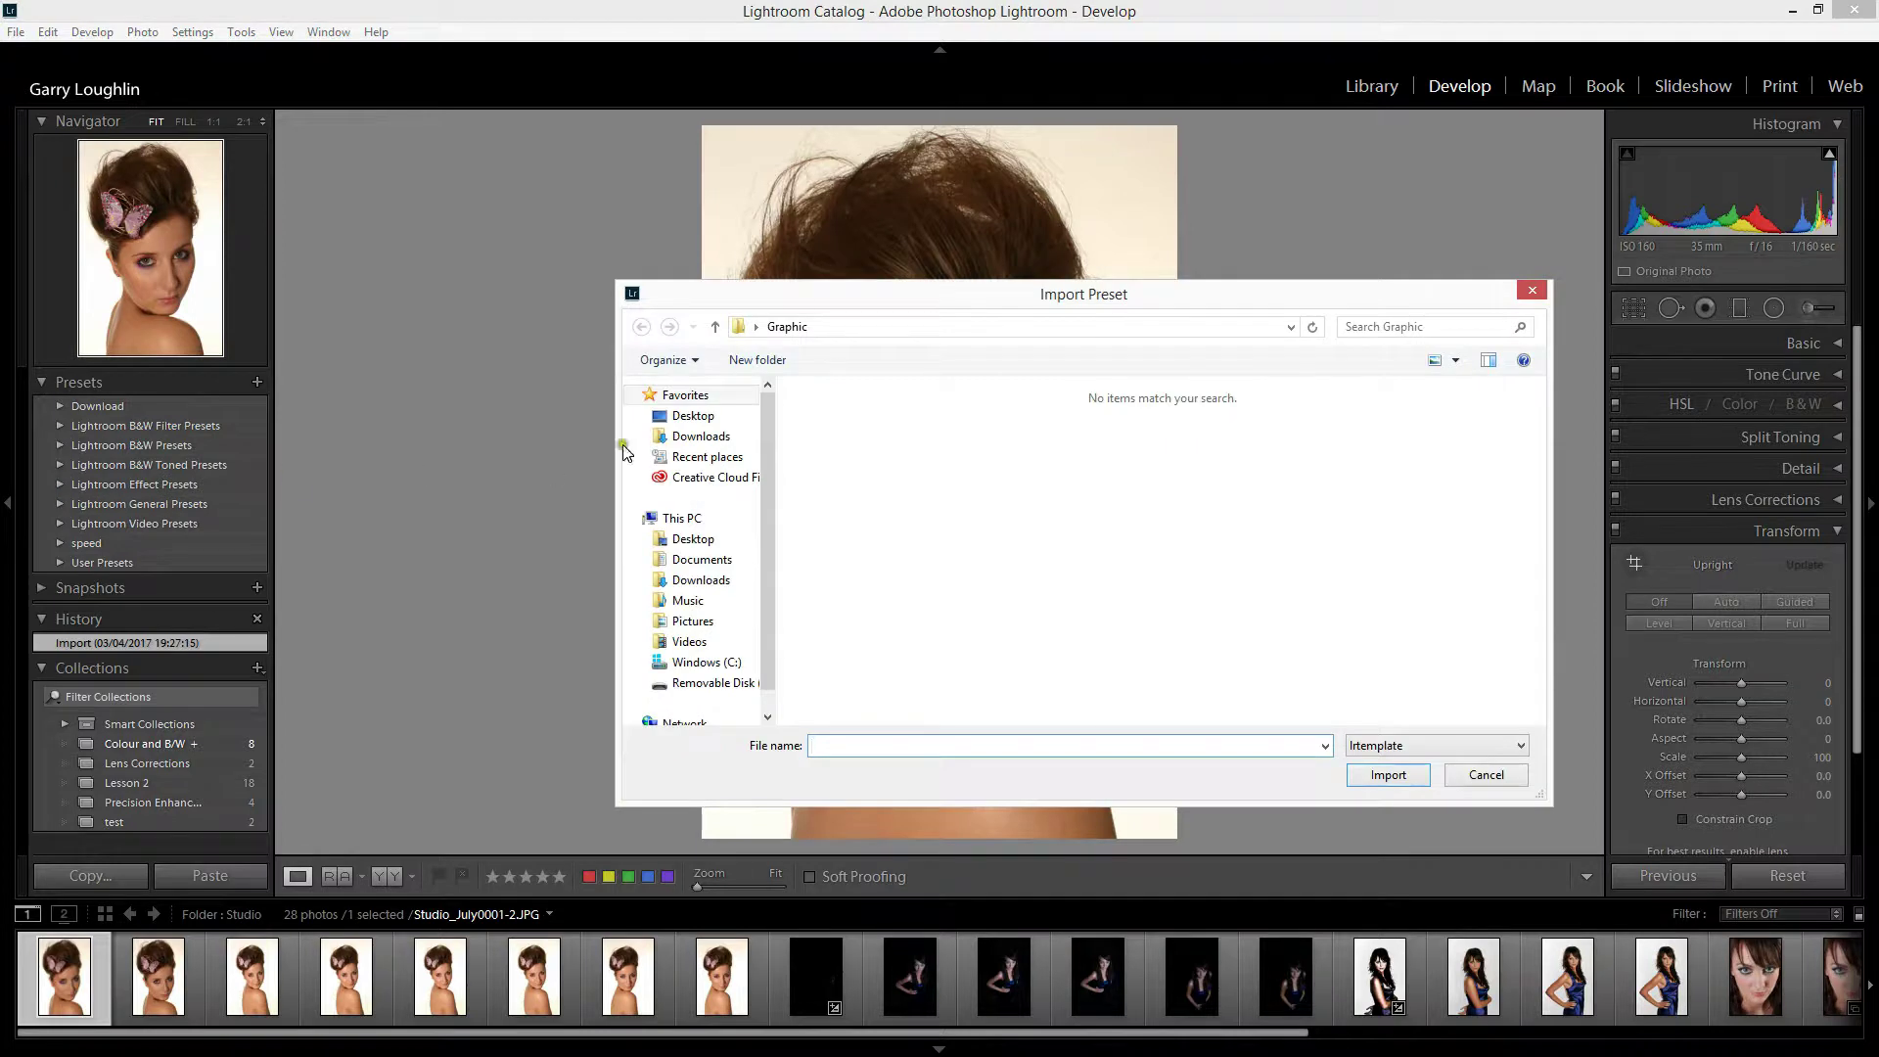
pyautogui.click(682, 439)
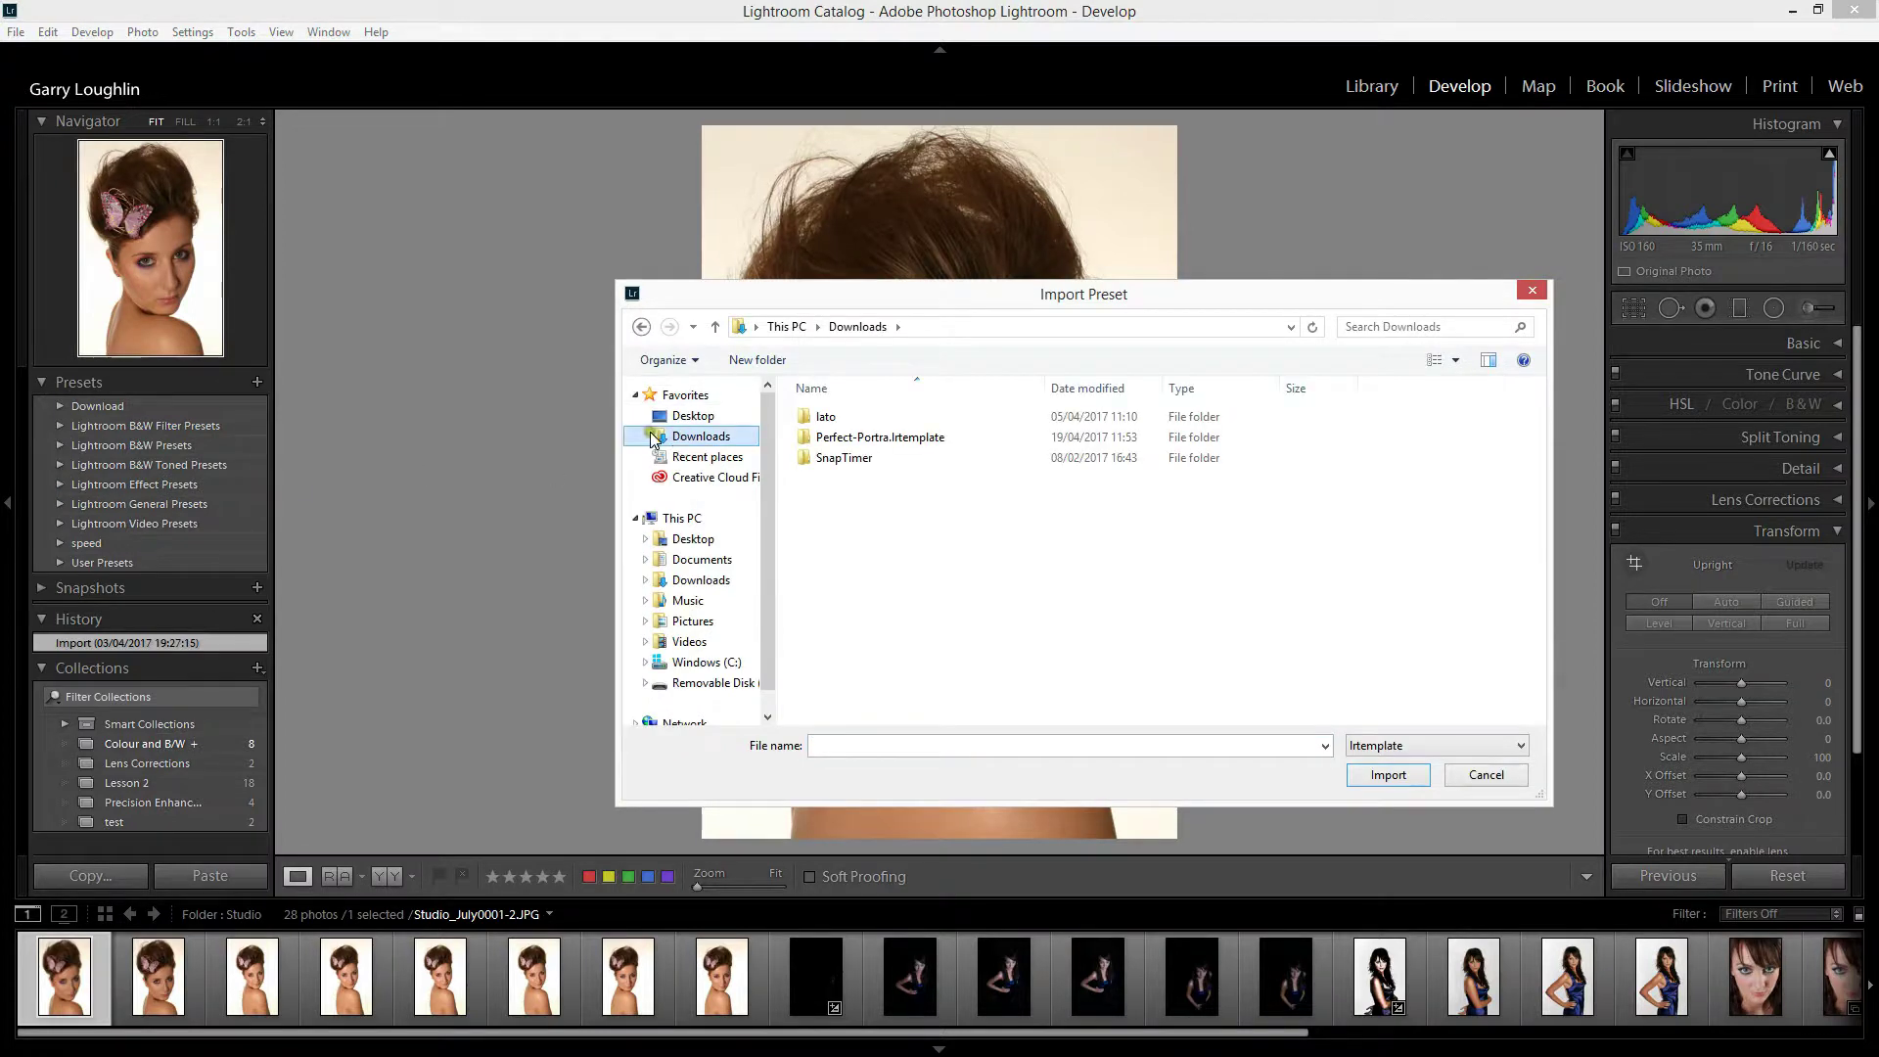
pyautogui.doubleClick(878, 437)
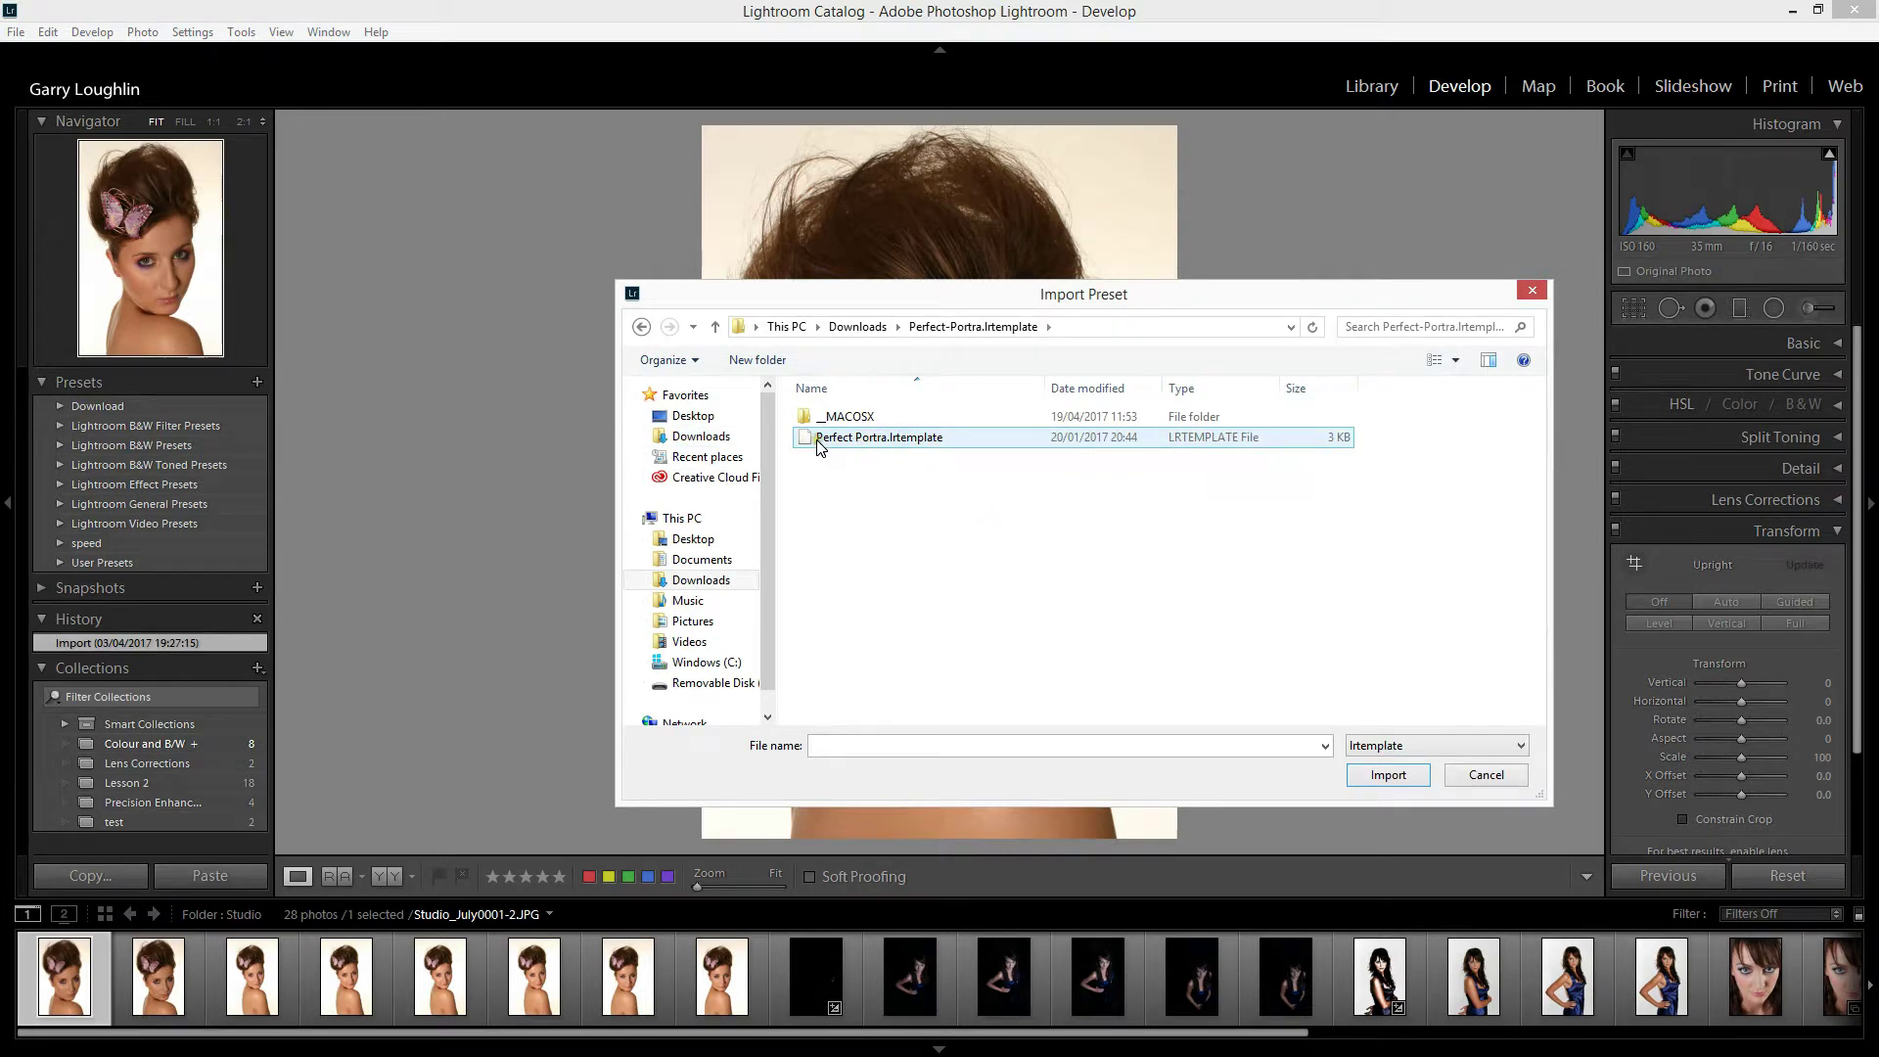
pyautogui.click(868, 439)
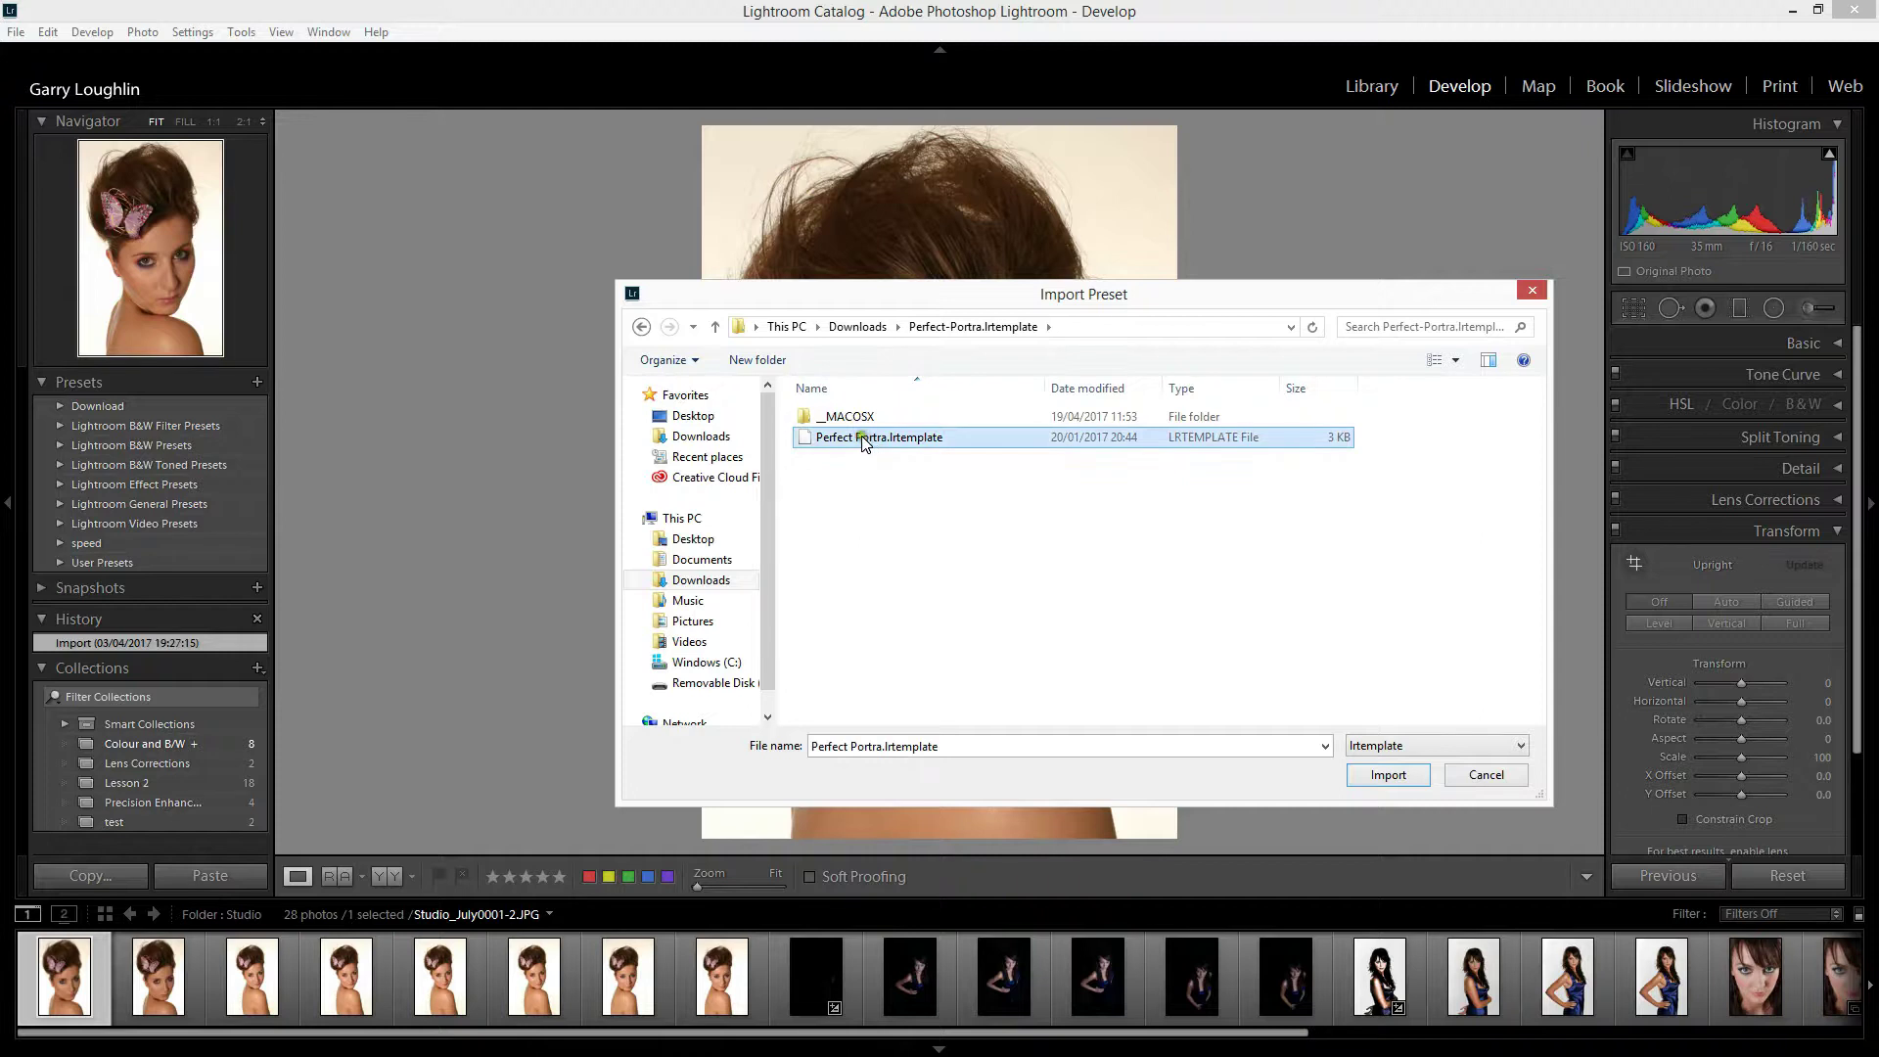
pyautogui.click(1386, 775)
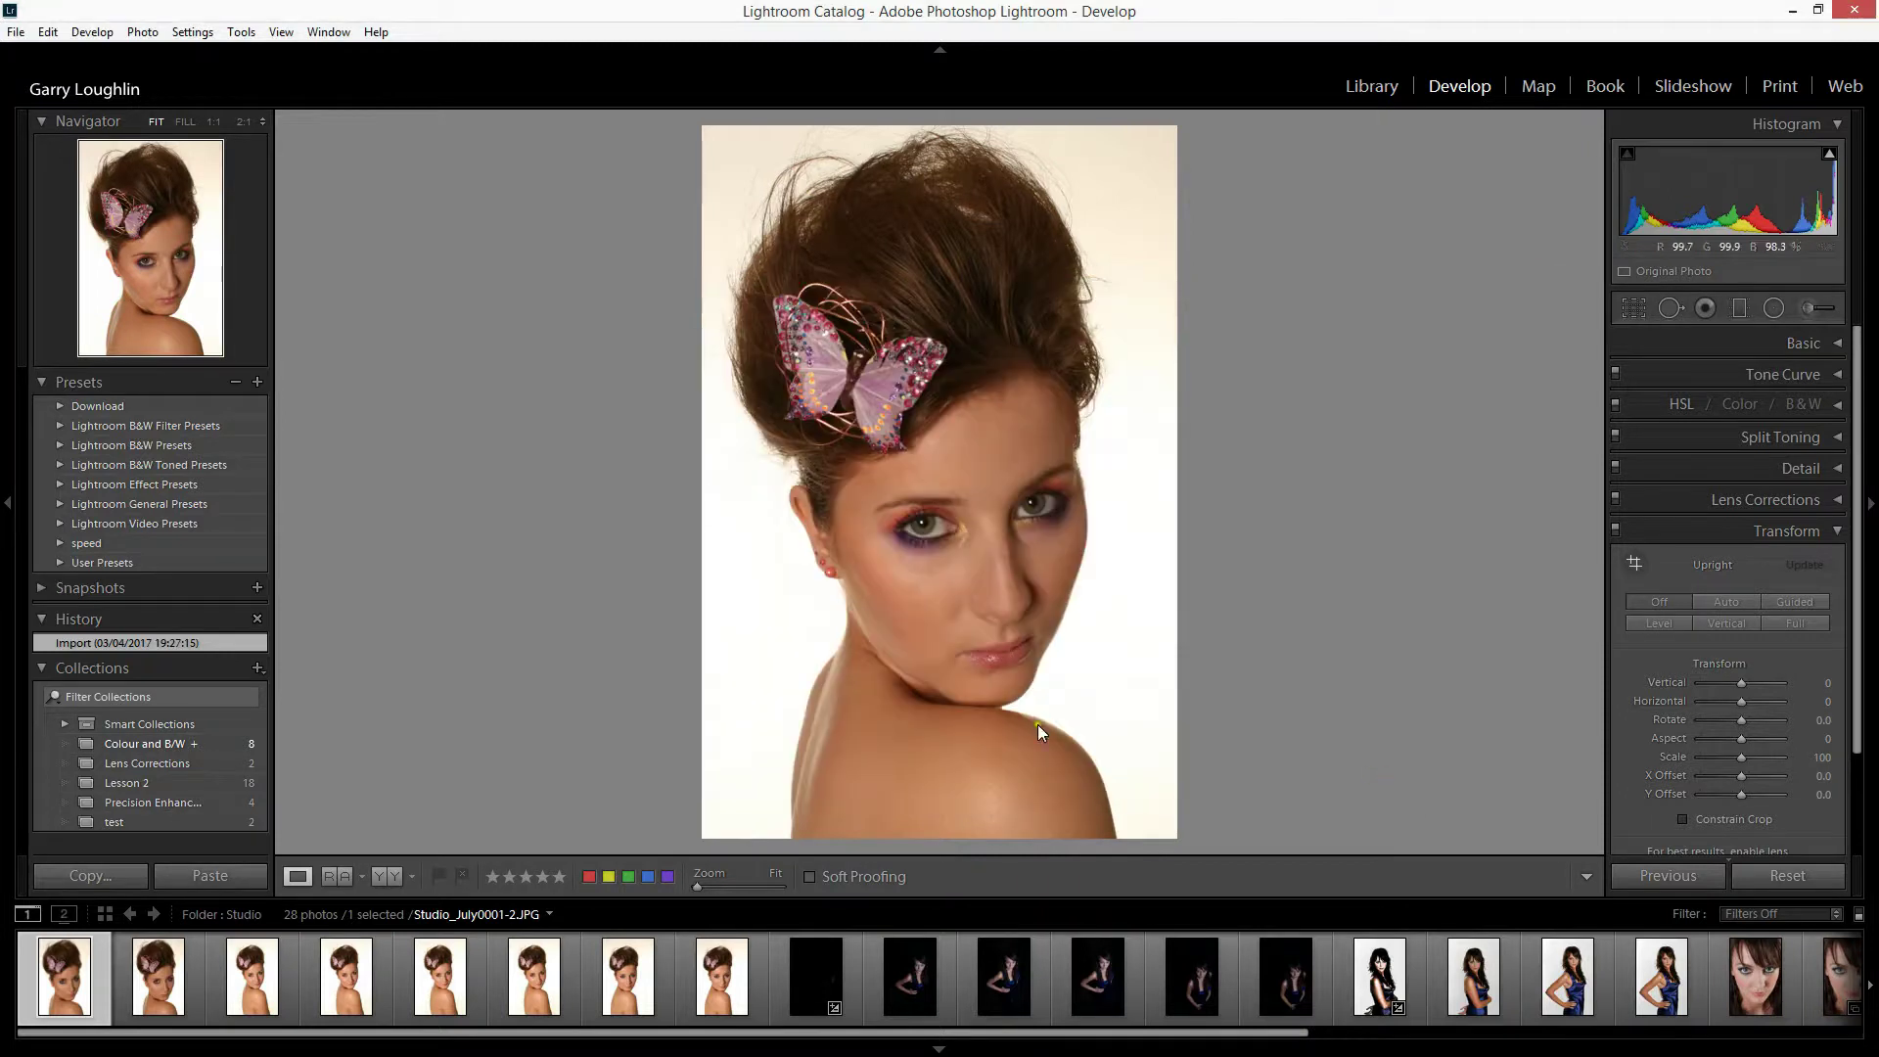
# Apply the Perfect Portra preset from the Download folder and collapse the Transform panel.
pyautogui.click(60, 406)
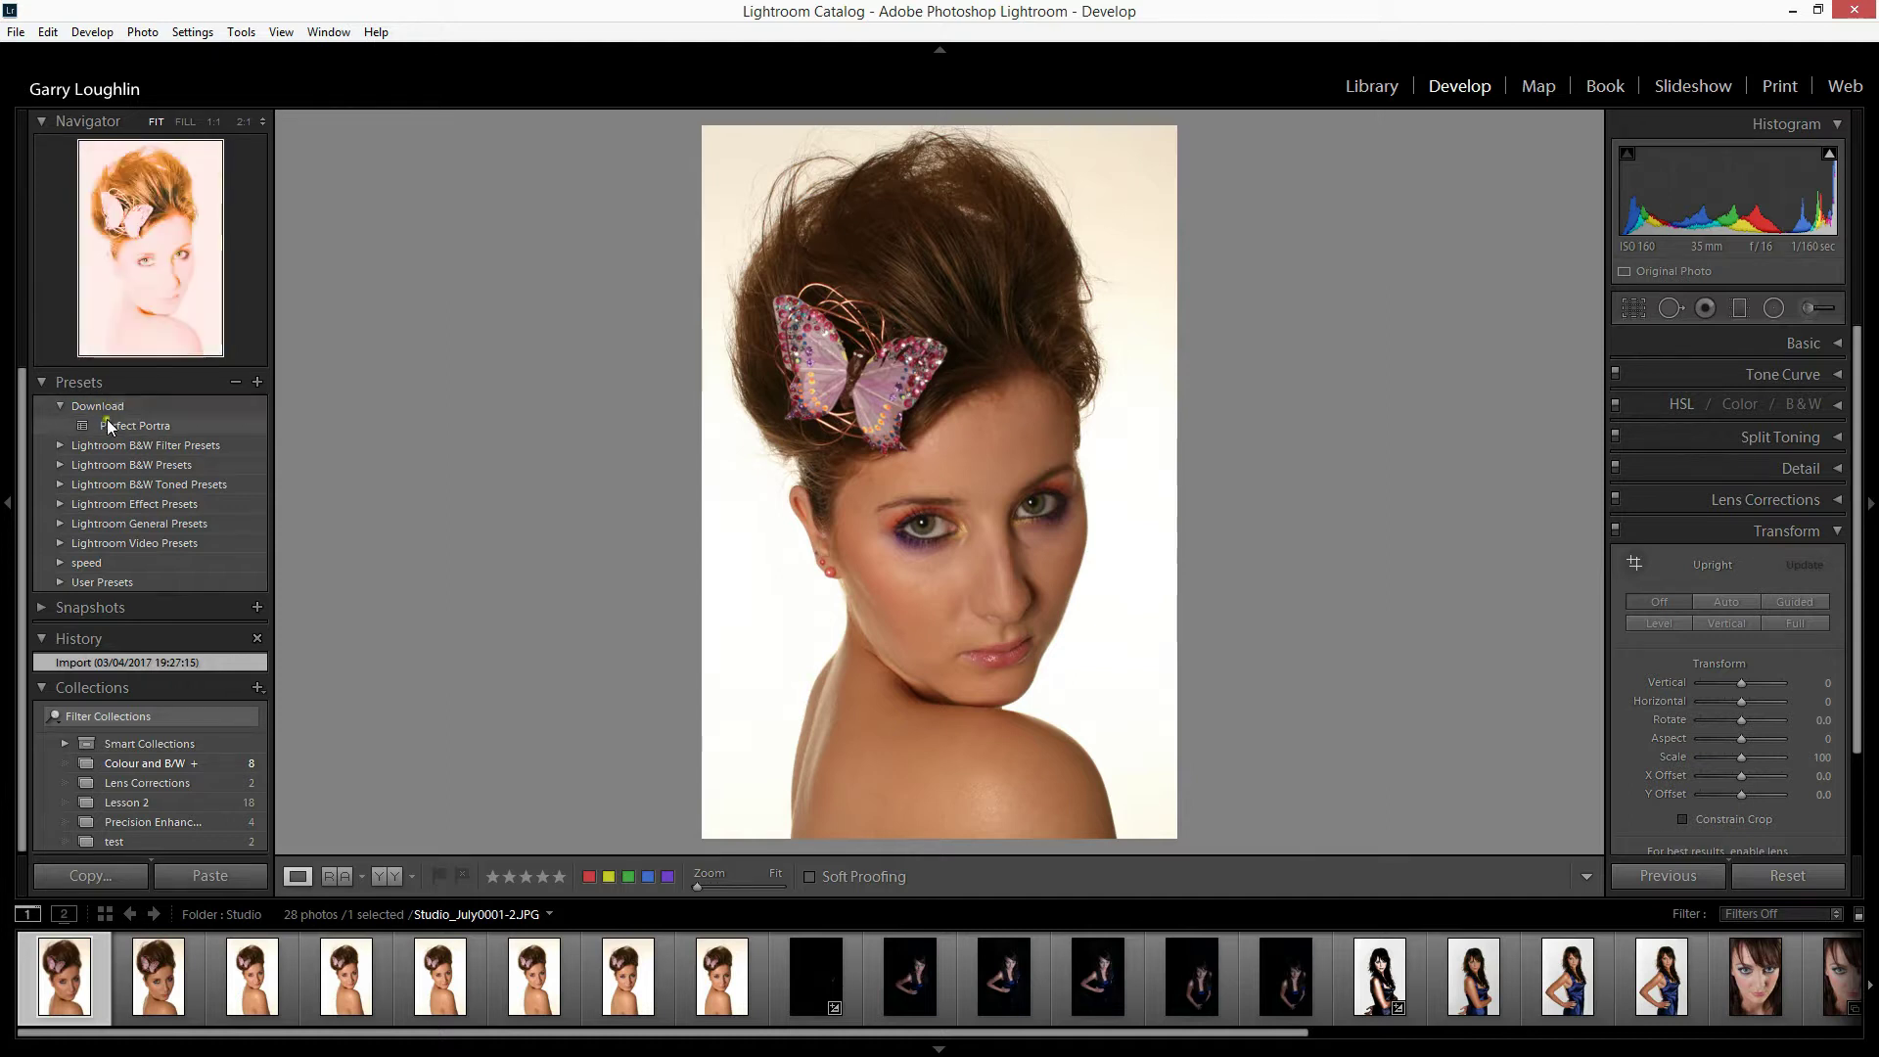
pyautogui.click(156, 426)
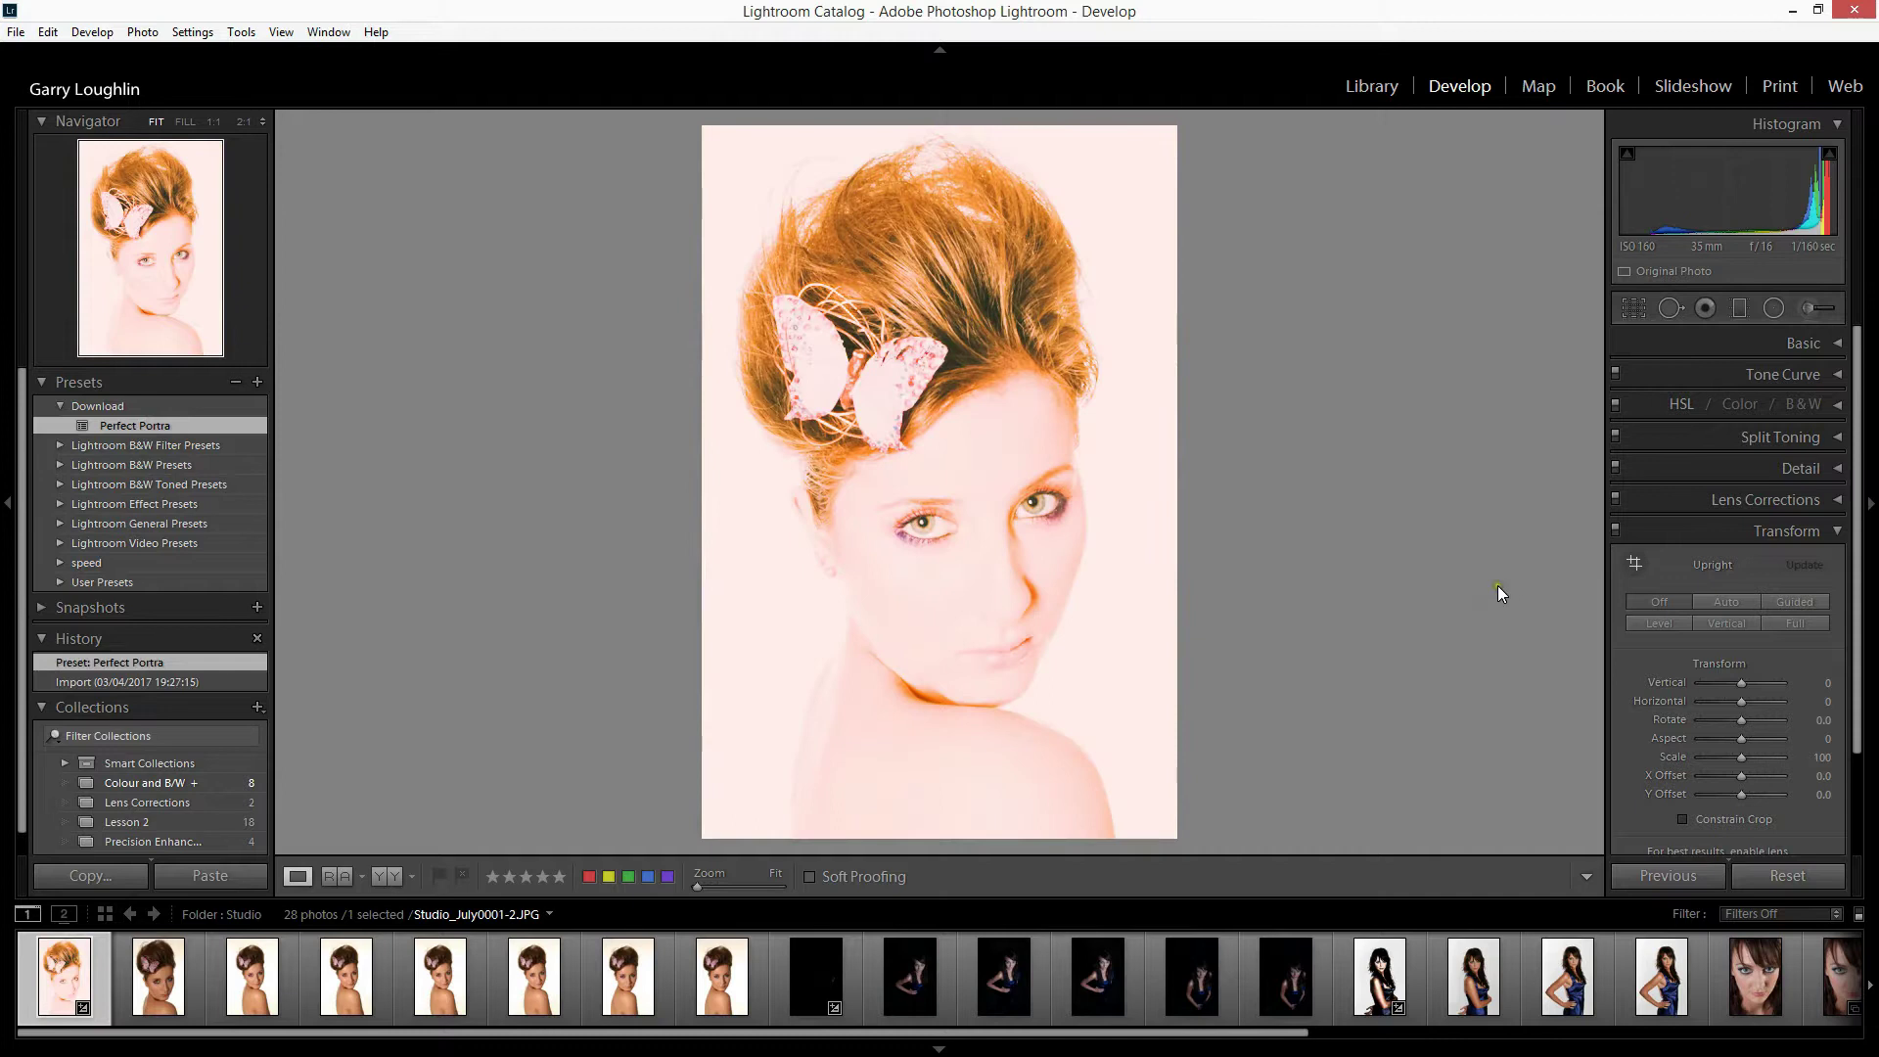
pyautogui.click(1835, 532)
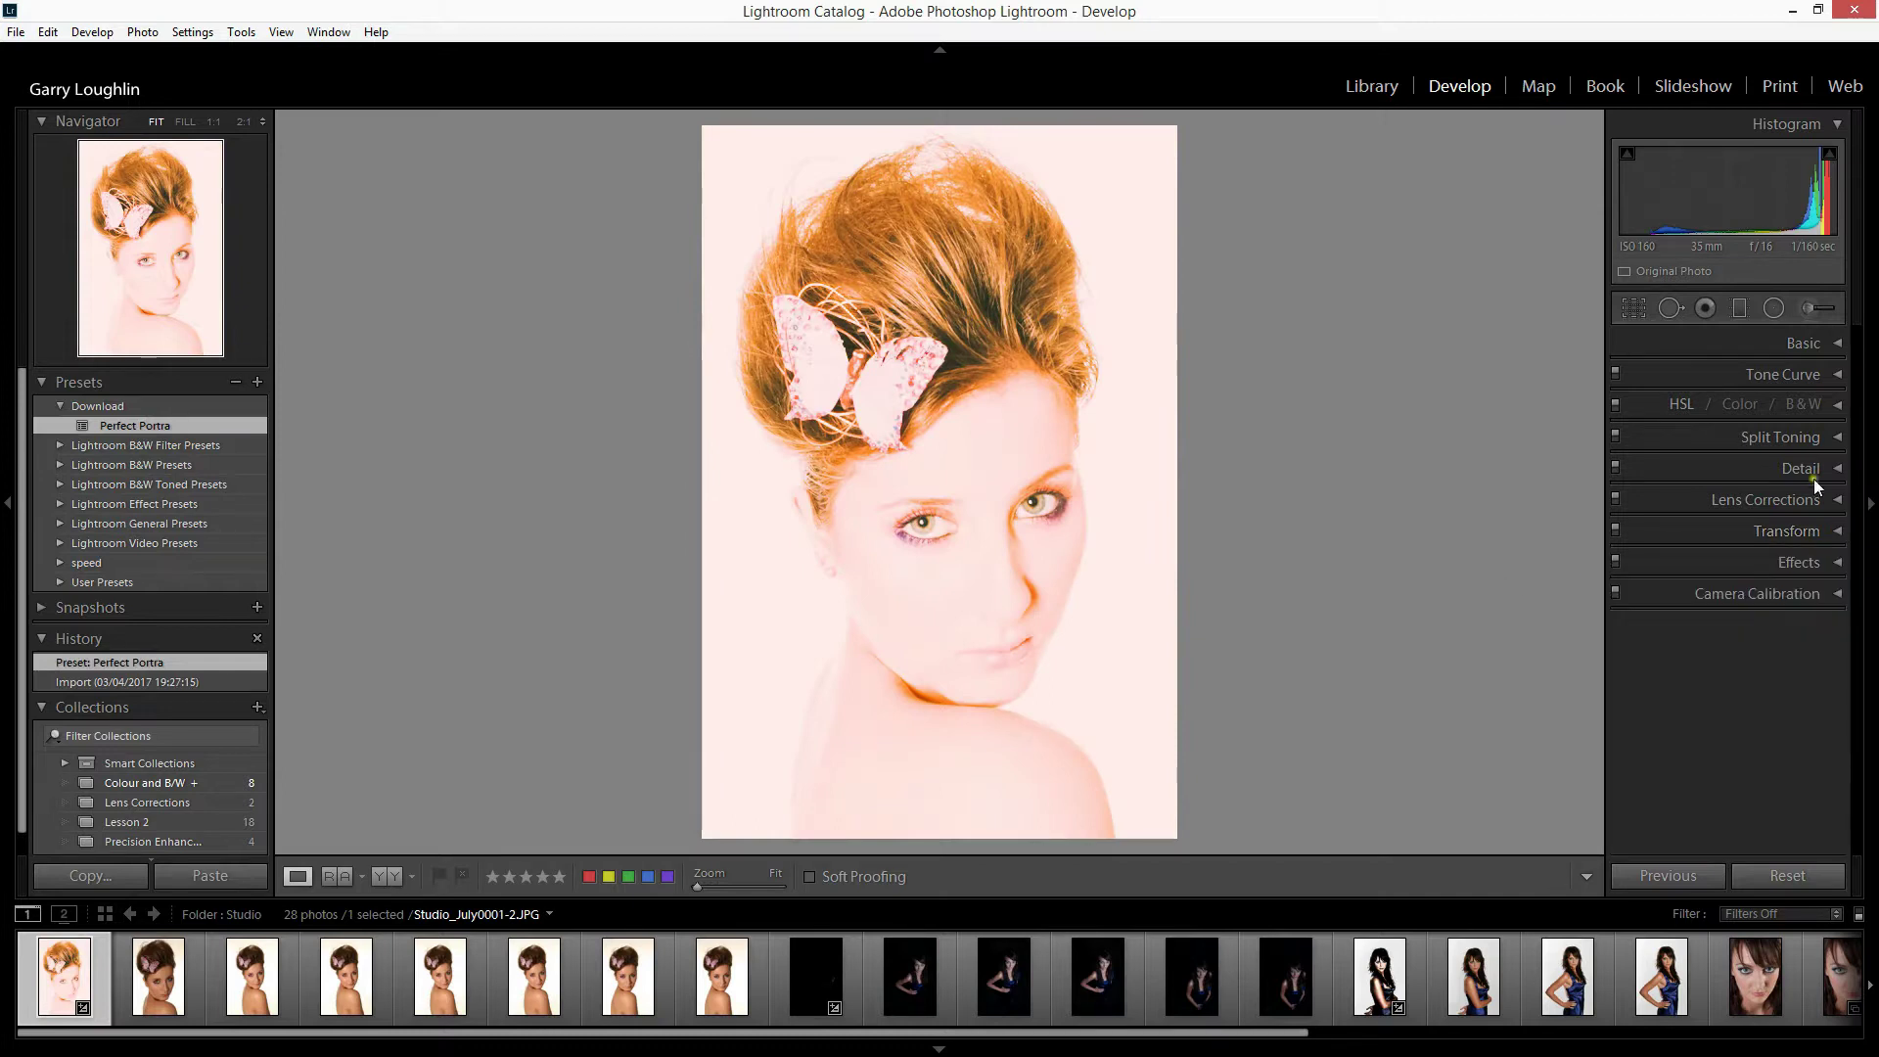
# In Basic, set Exposure +0.71, Contrast +7, Highlights -33, Blacks +31 and Vibrance +14.
pyautogui.click(1837, 343)
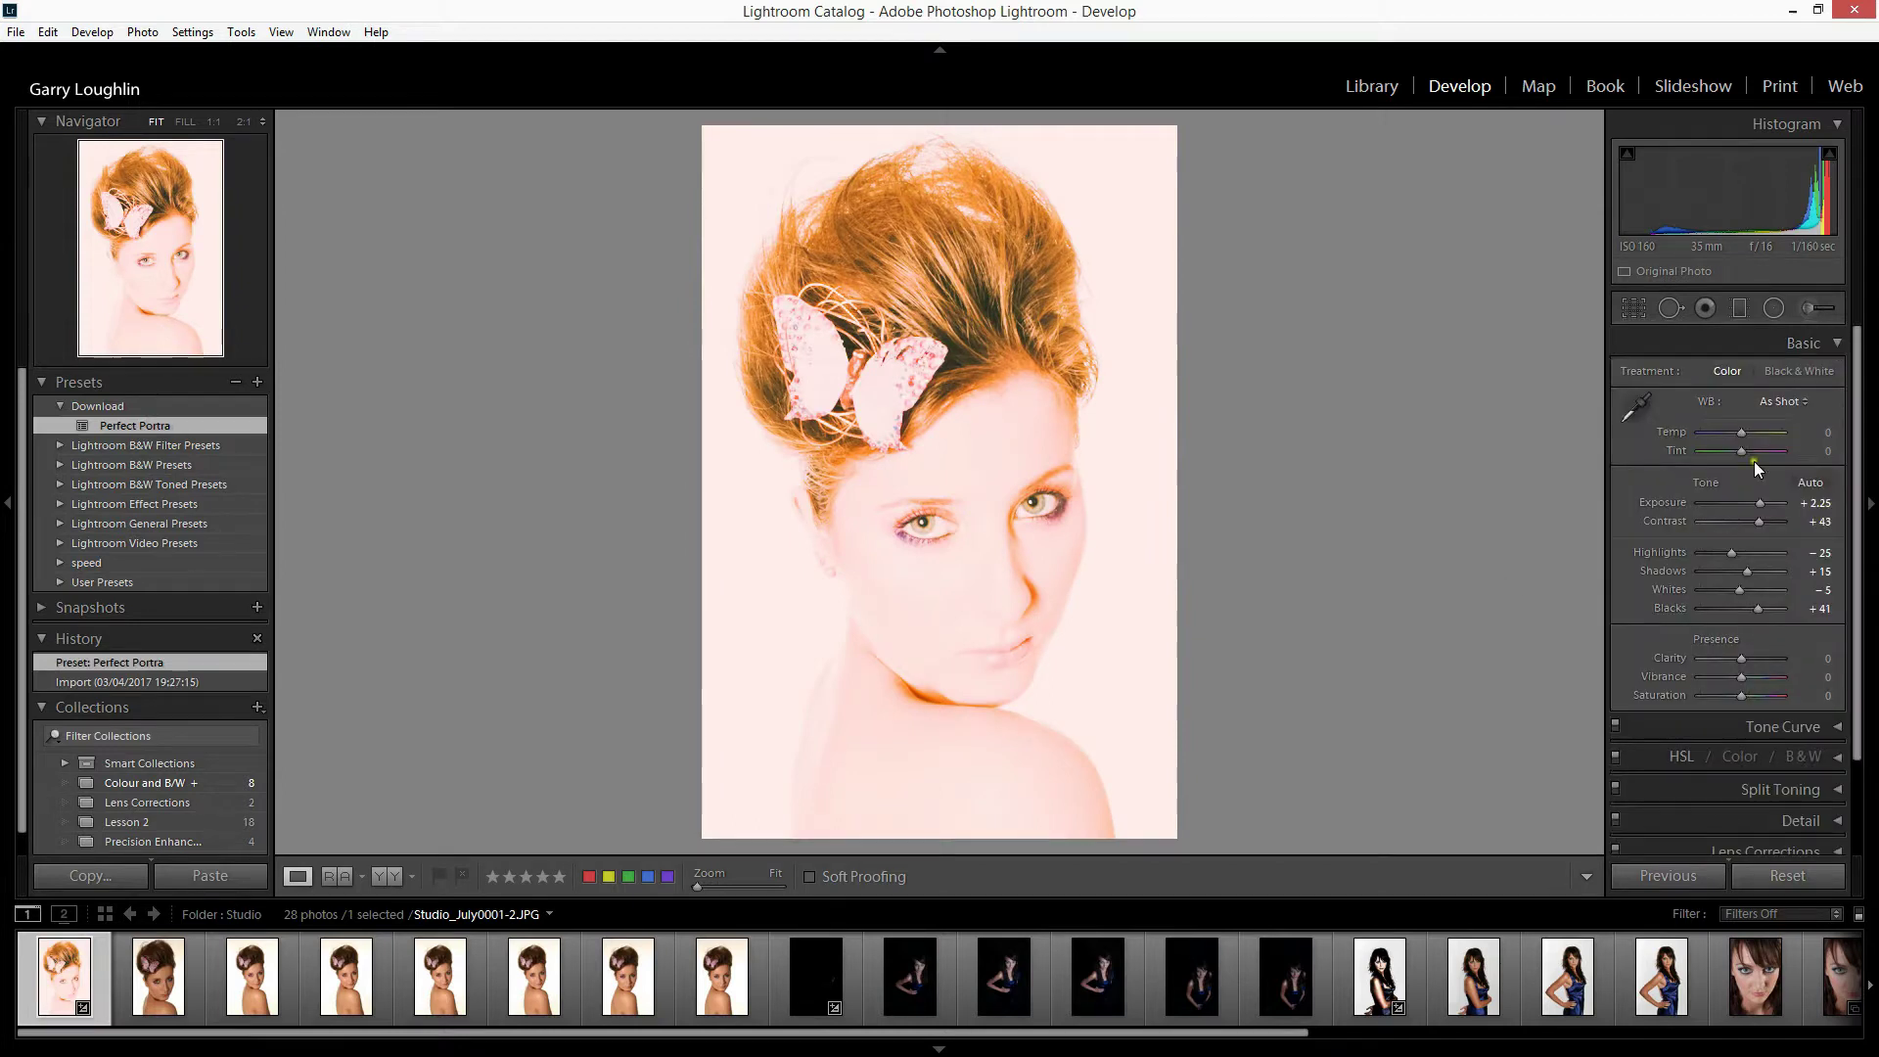
pyautogui.moveTo(1757, 501); pyautogui.dragTo(1747, 528)
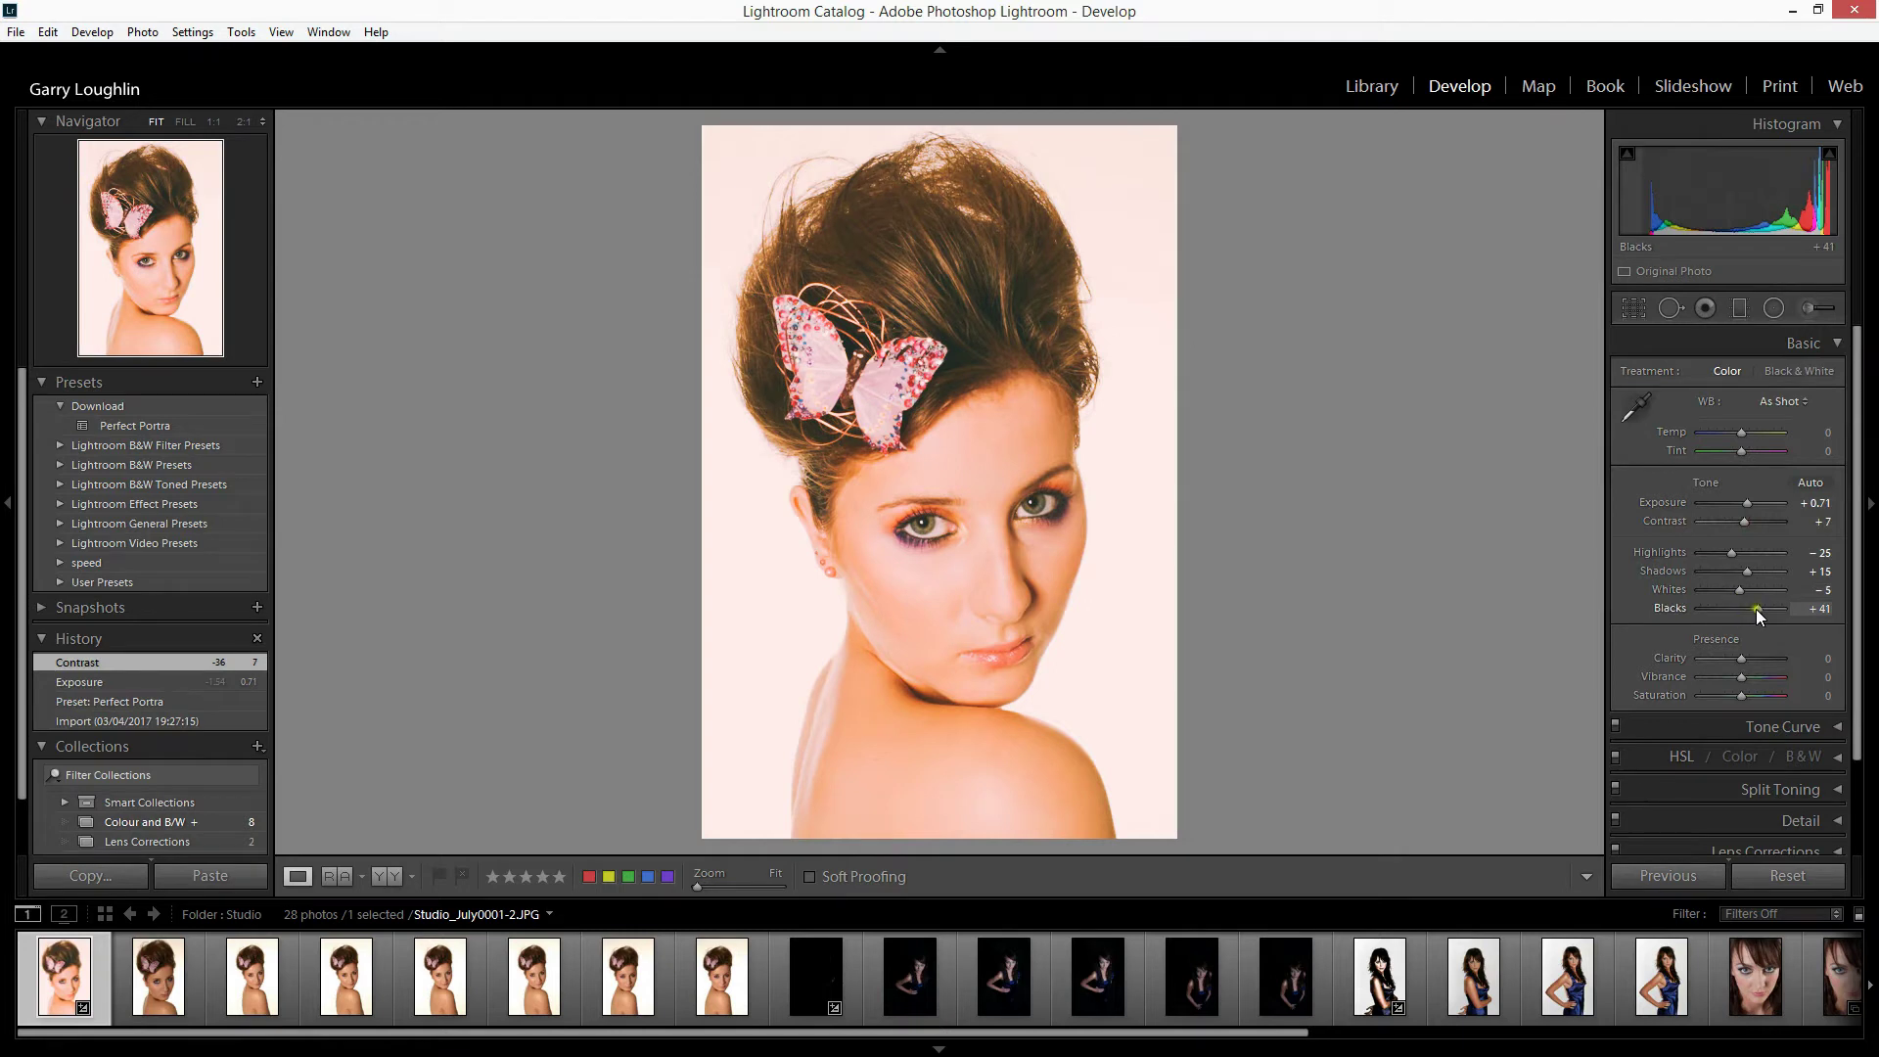
pyautogui.moveTo(1755, 608); pyautogui.dragTo(1752, 609)
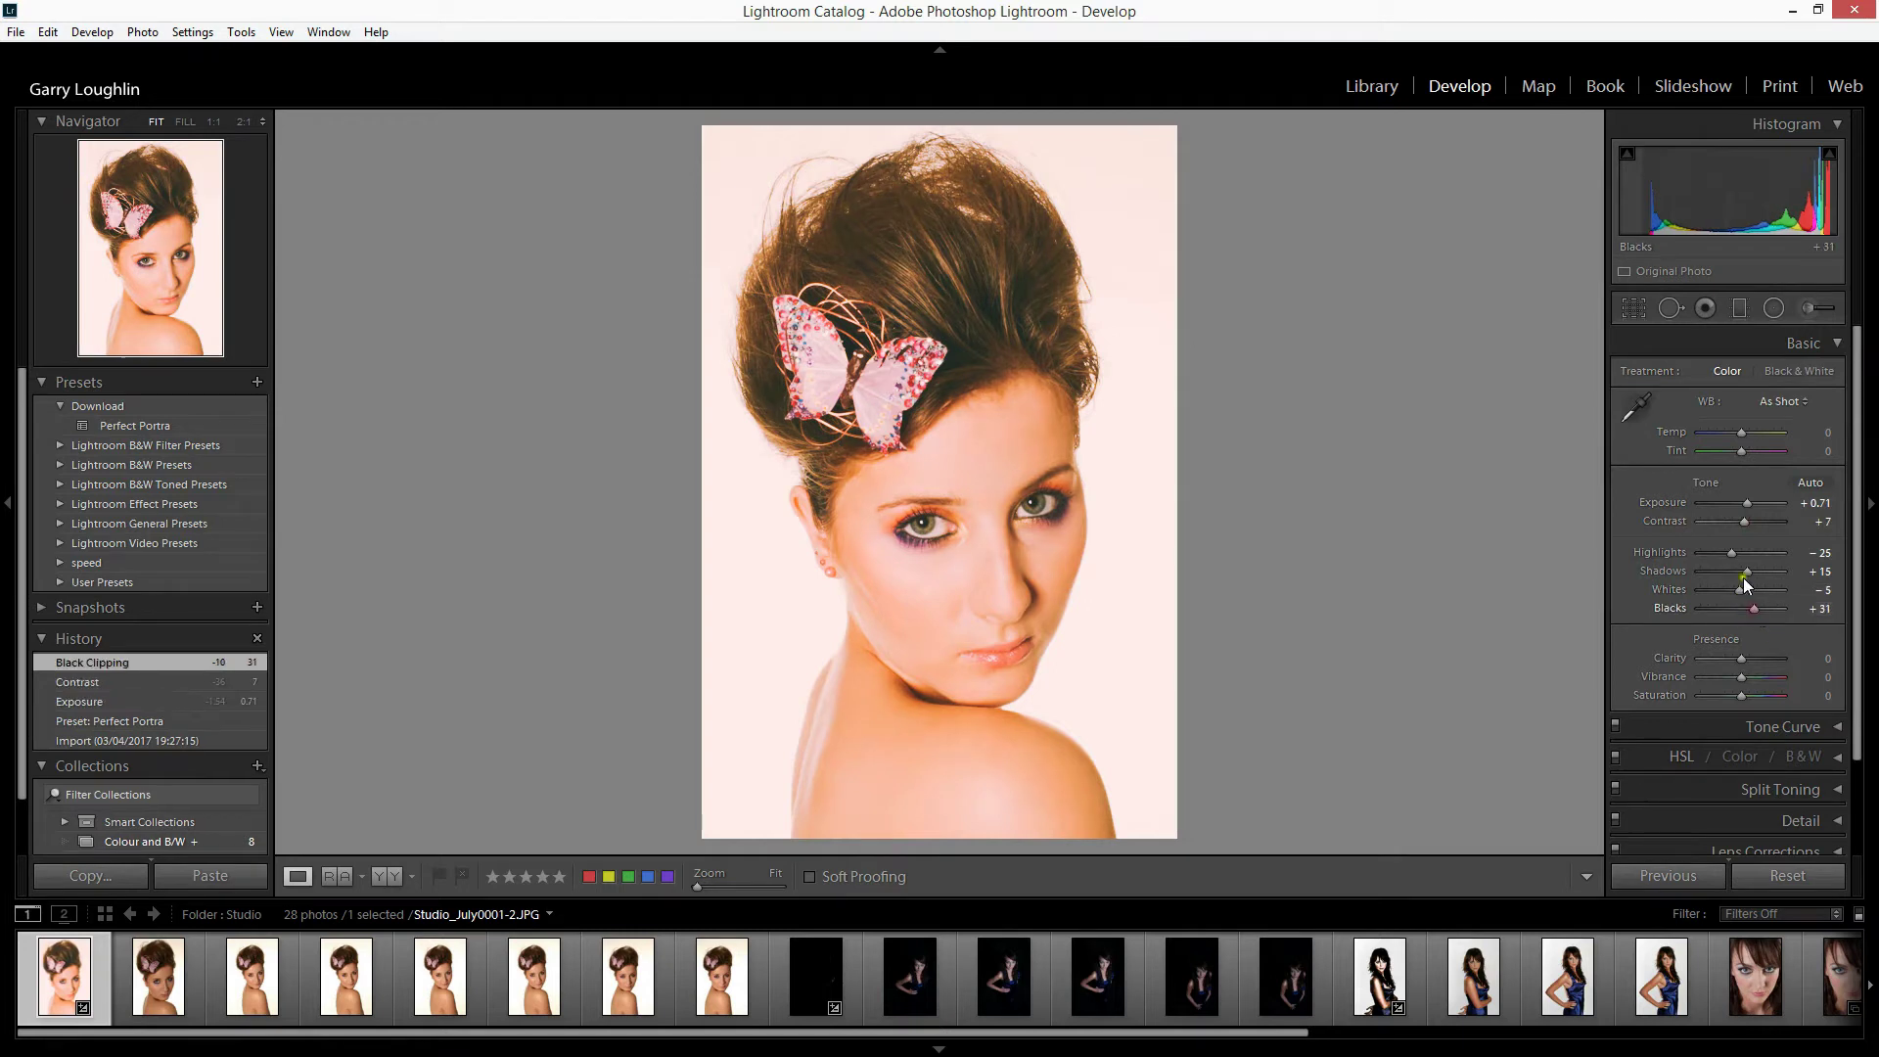
pyautogui.moveTo(1730, 554); pyautogui.dragTo(1728, 554)
pyautogui.moveTo(1743, 679); pyautogui.dragTo(1748, 678)
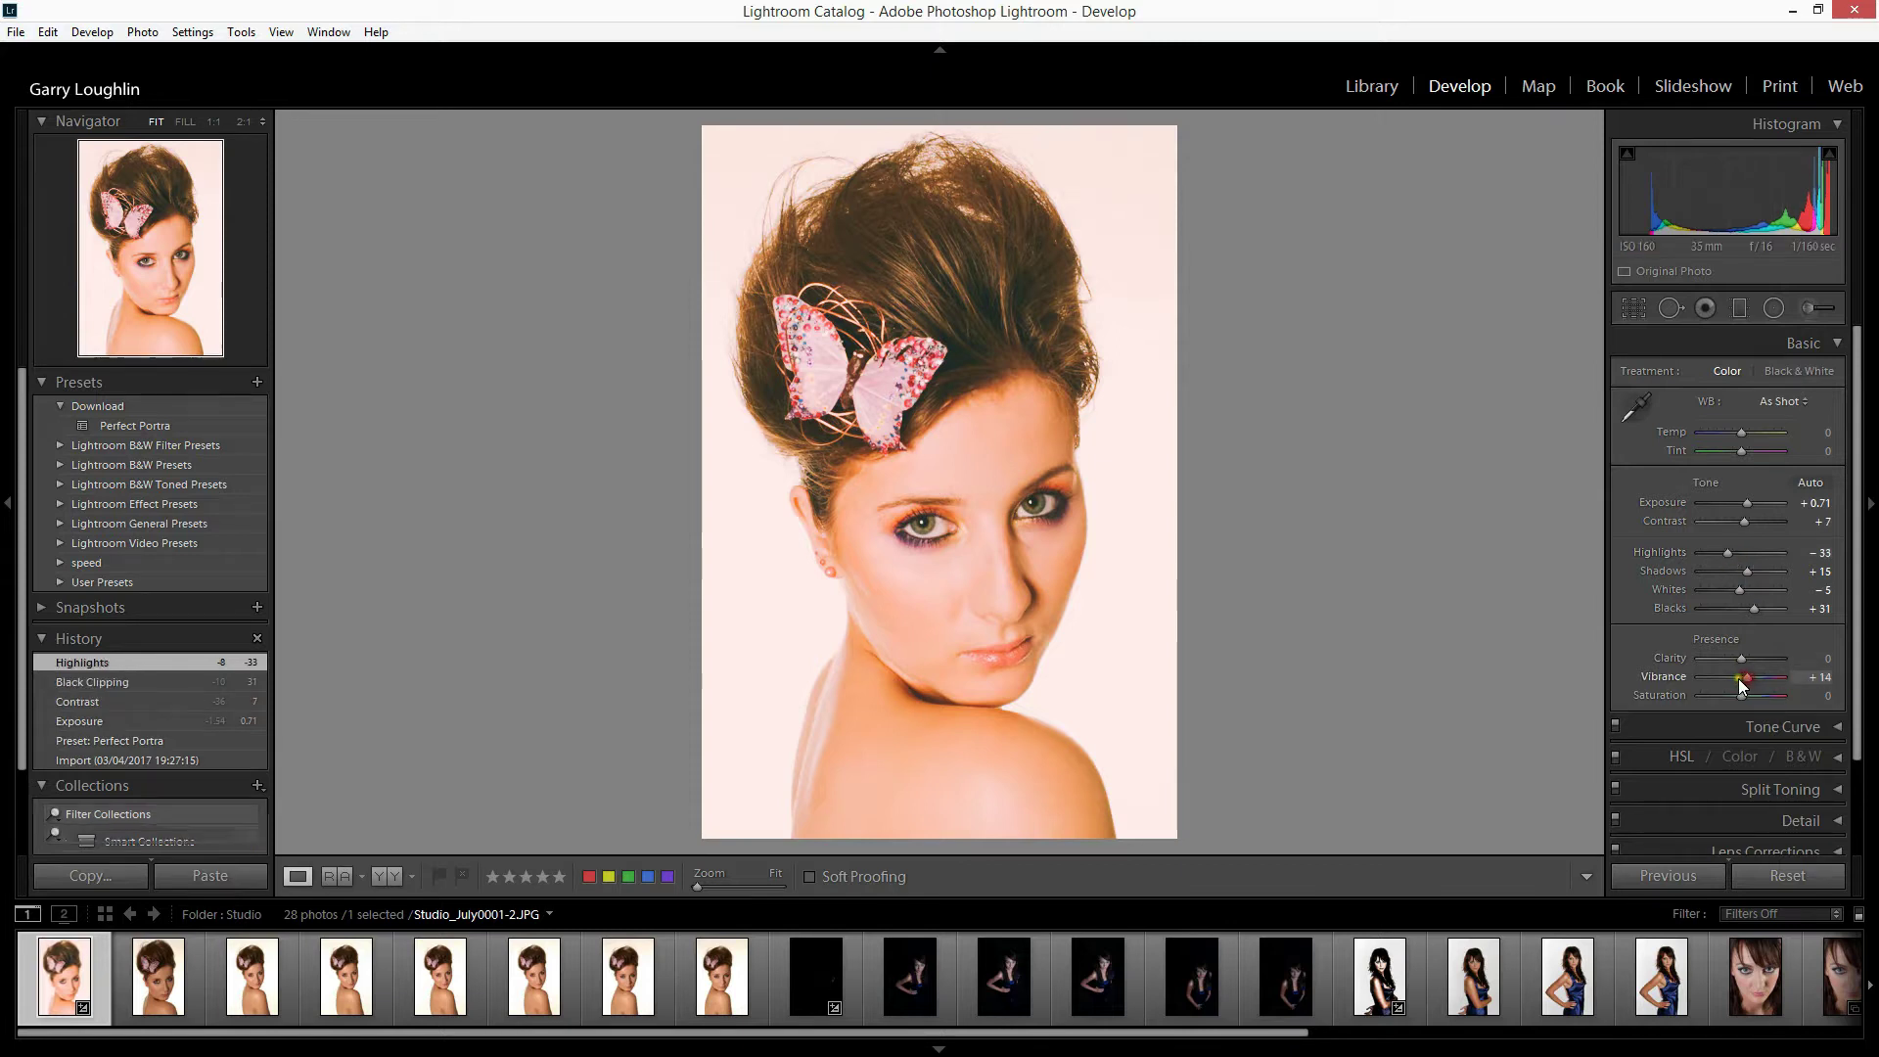
# In HSL Luminance, raise Purple from -15 to -9 and Blue from -10 to -2.
pyautogui.click(1646, 751)
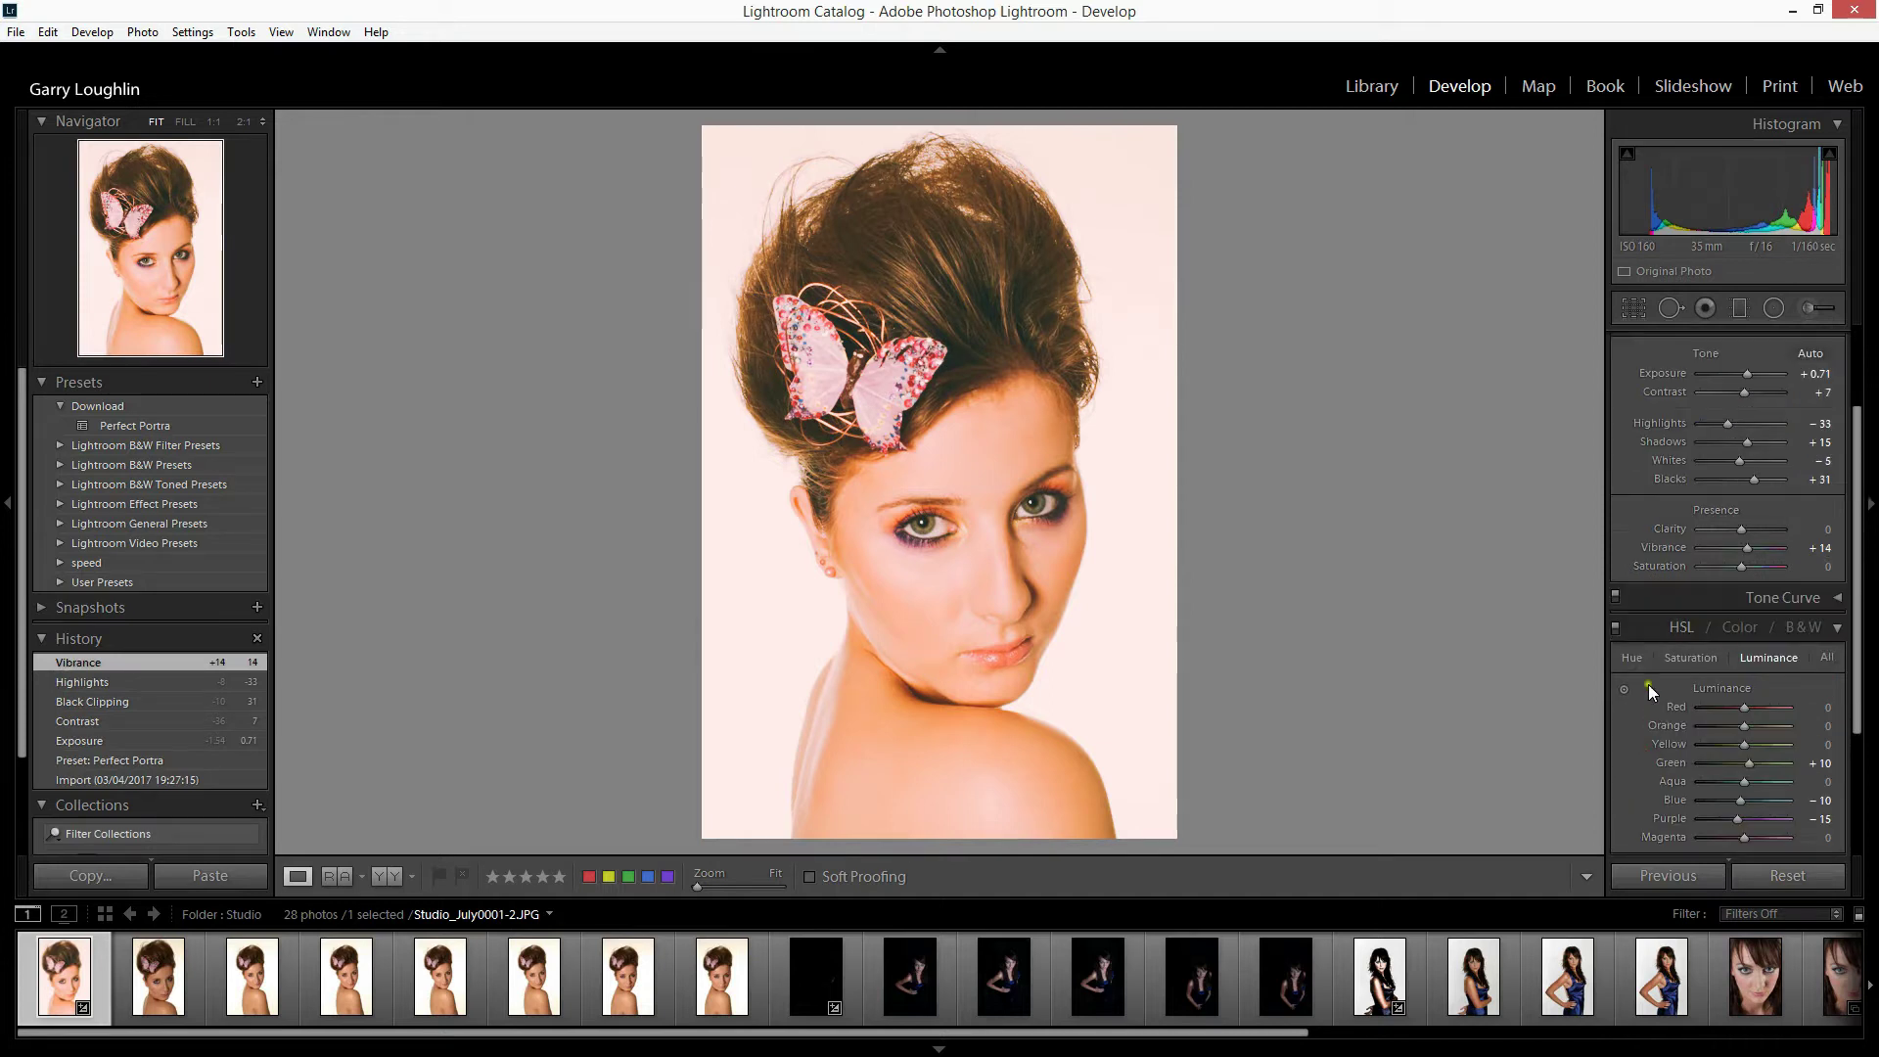
pyautogui.scroll(-3, 1653, 648)
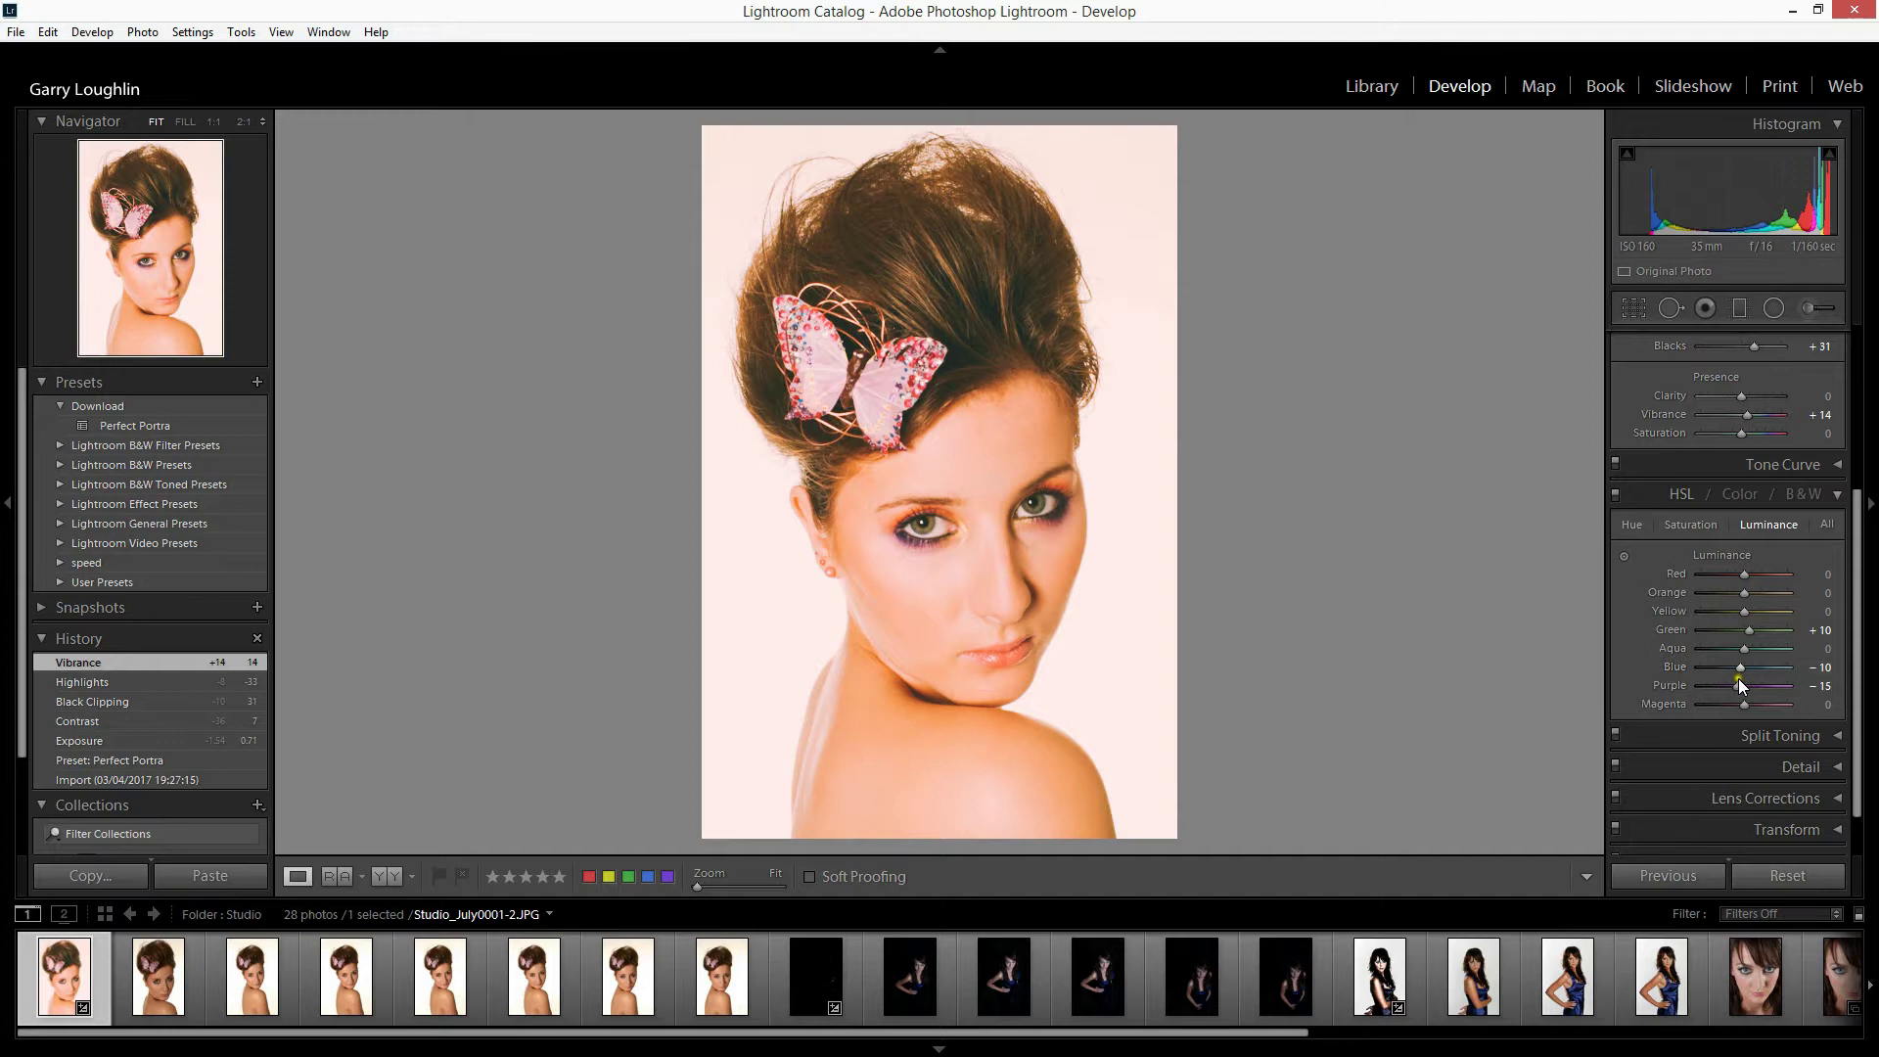
pyautogui.click(1701, 736)
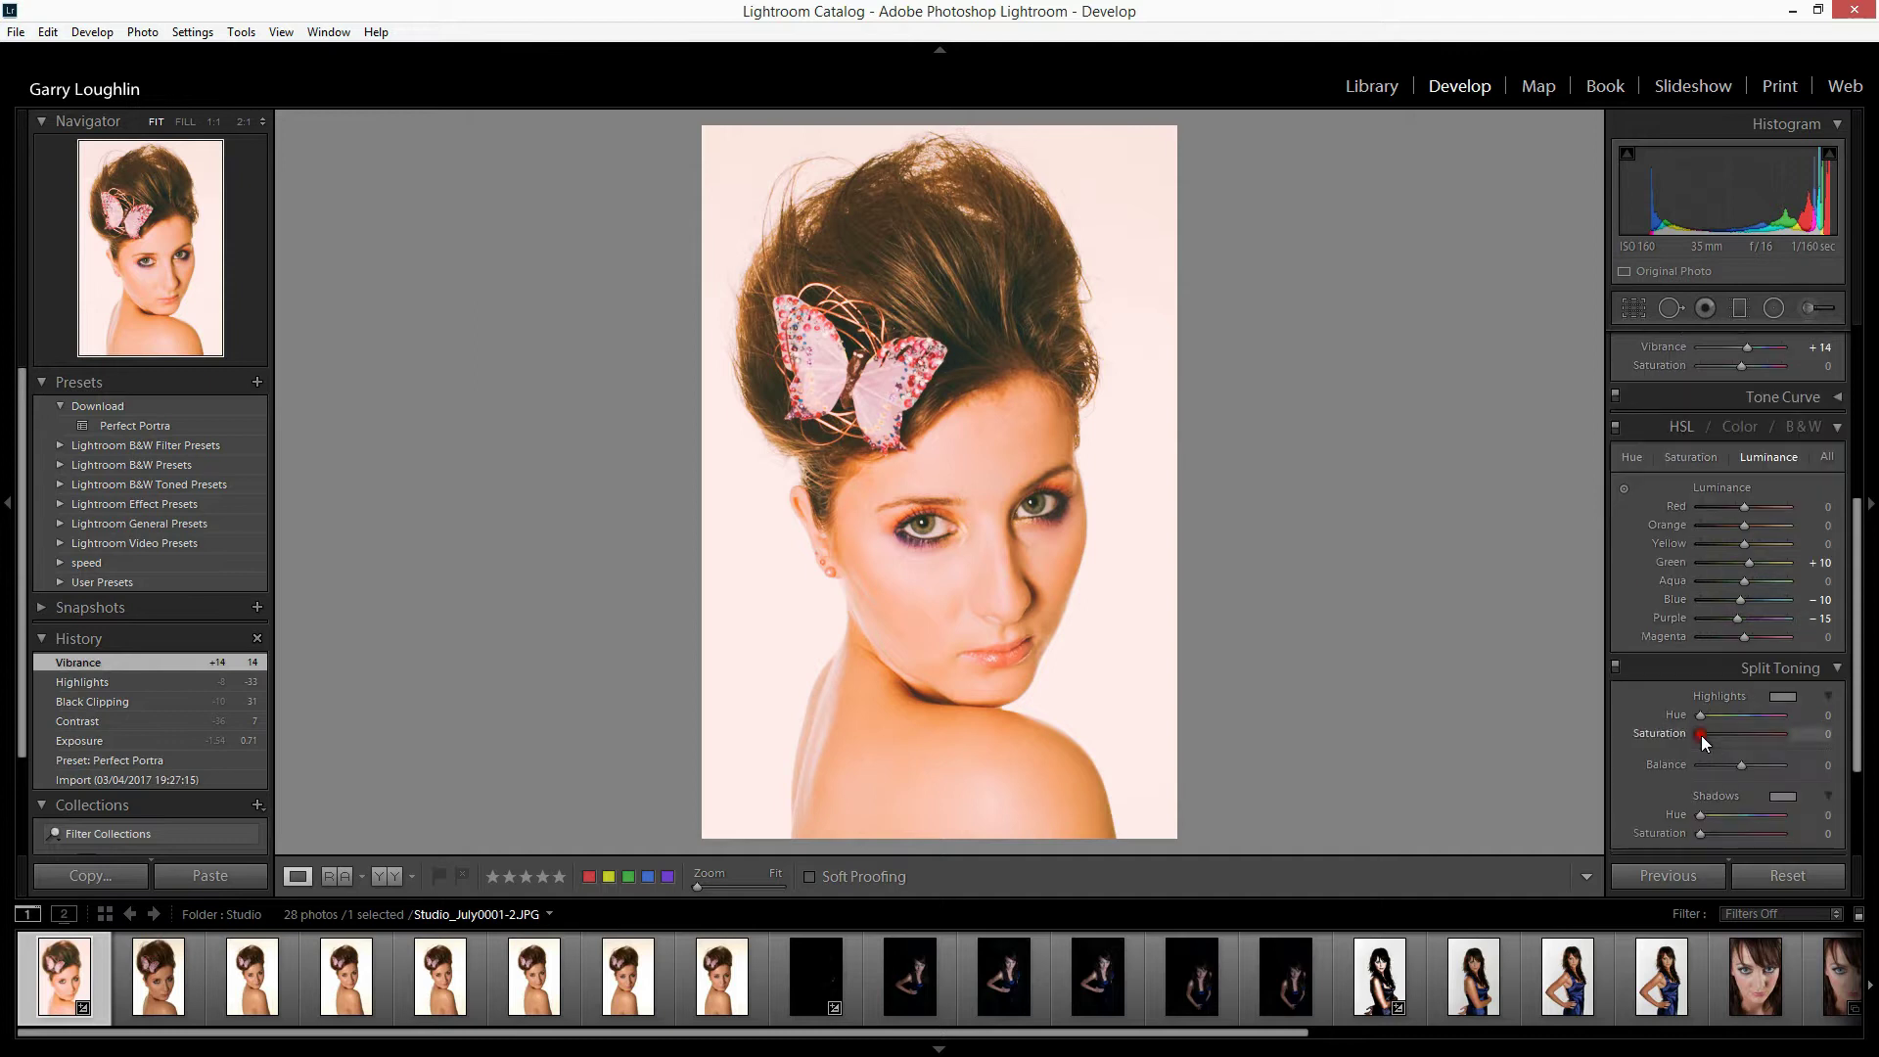
pyautogui.click(1697, 665)
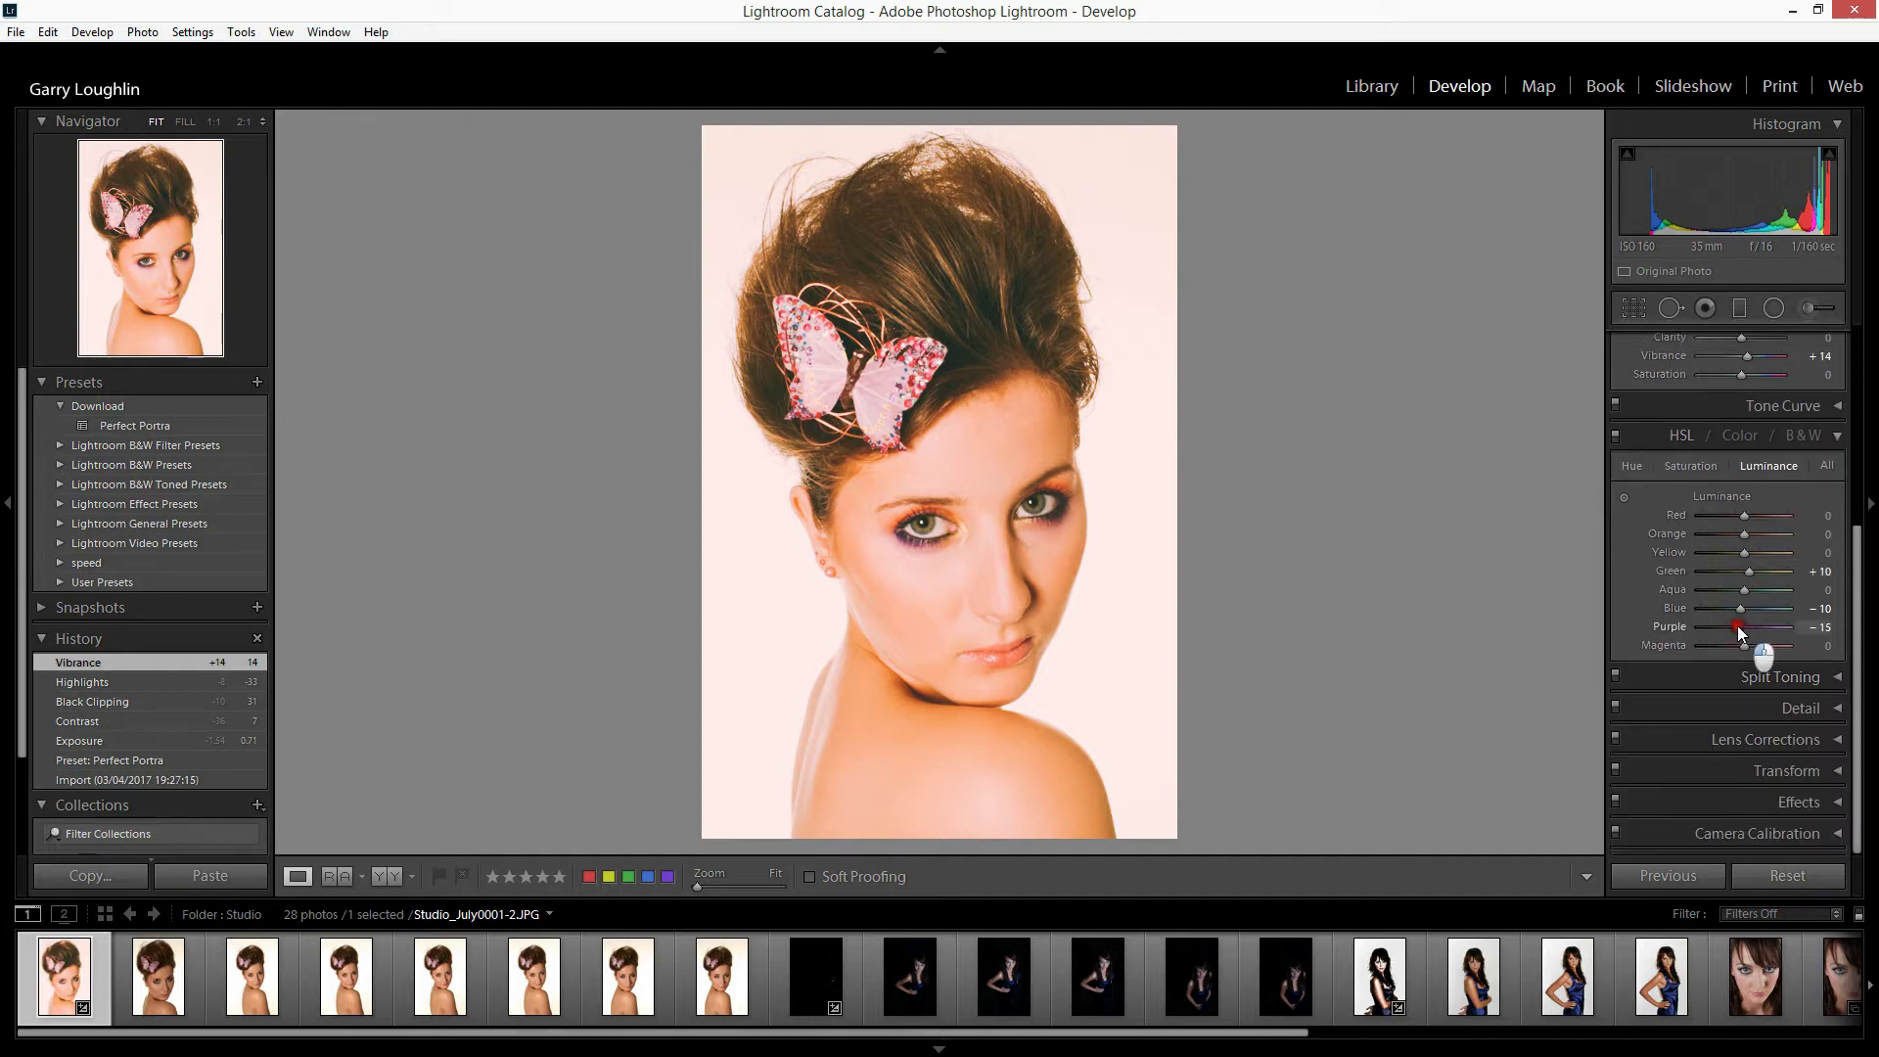
pyautogui.moveTo(1742, 634); pyautogui.dragTo(1739, 614)
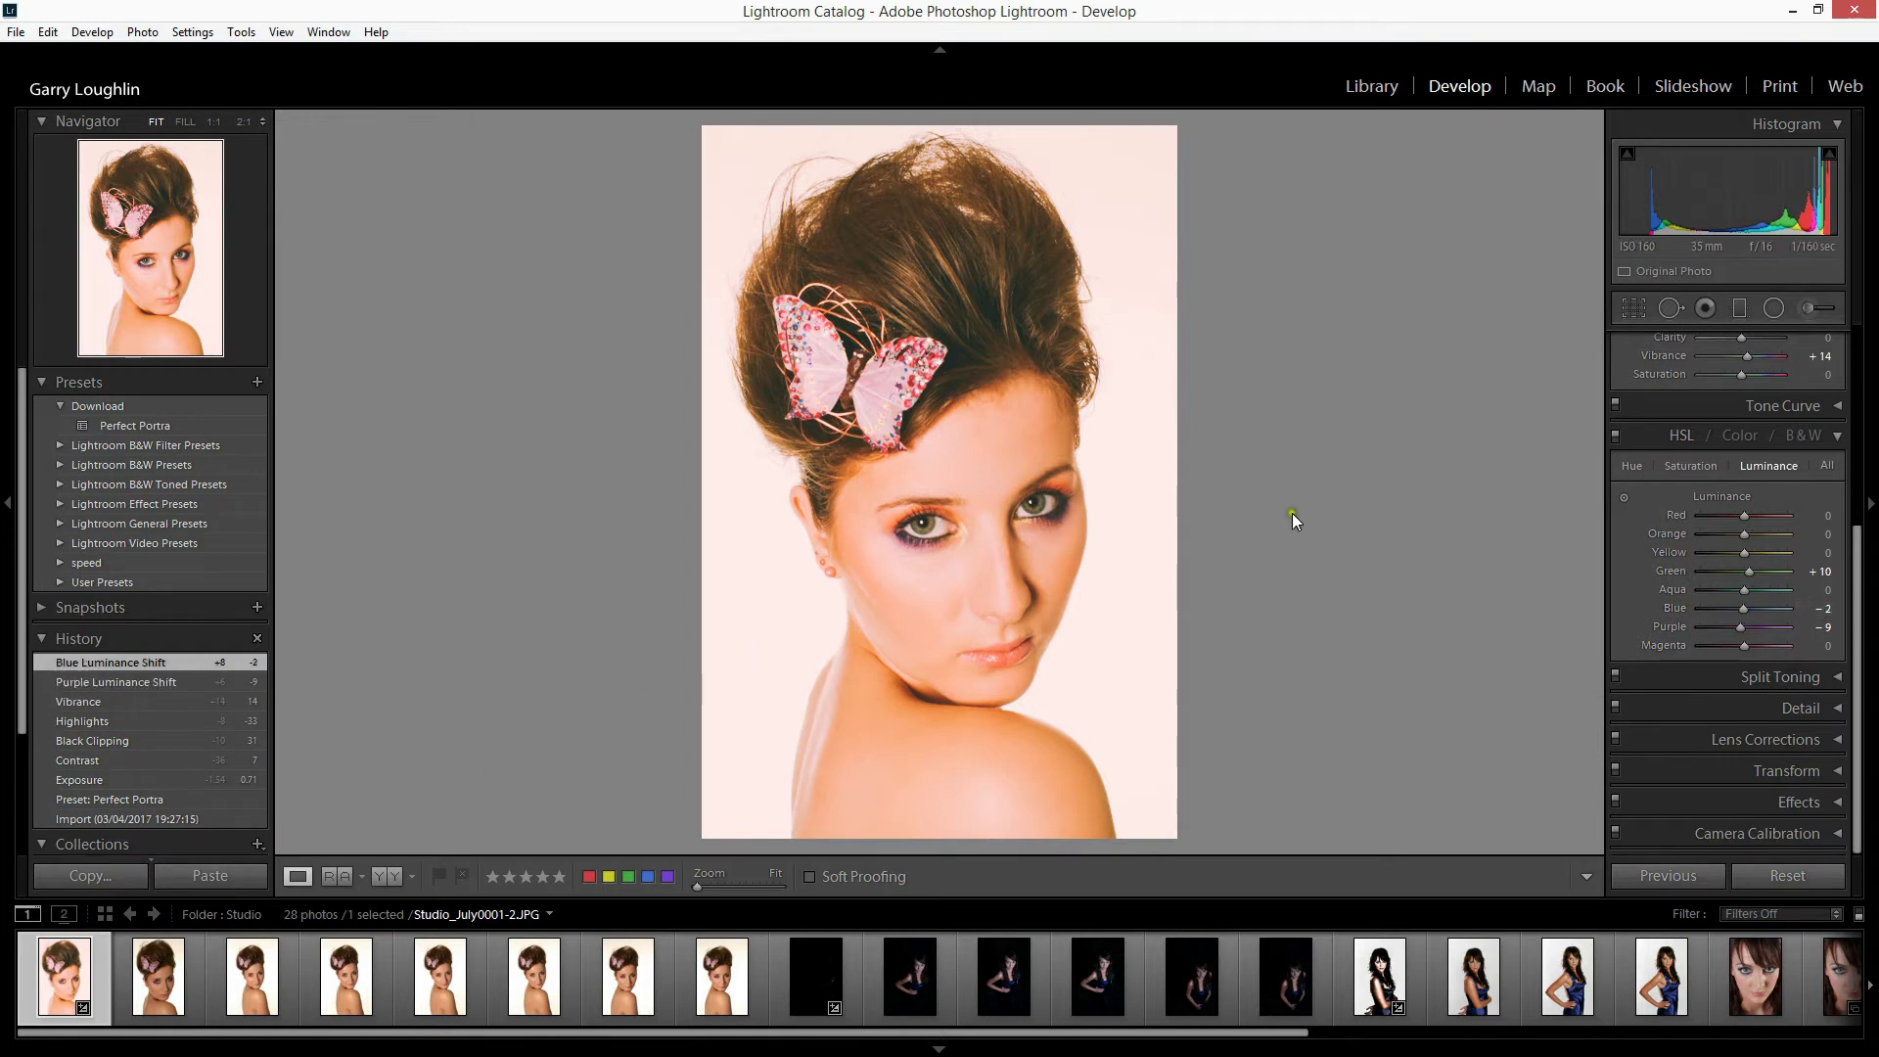
# Collapse HSL and switch to the Before/After Left/Right side-by-side view.
pyautogui.click(1642, 431)
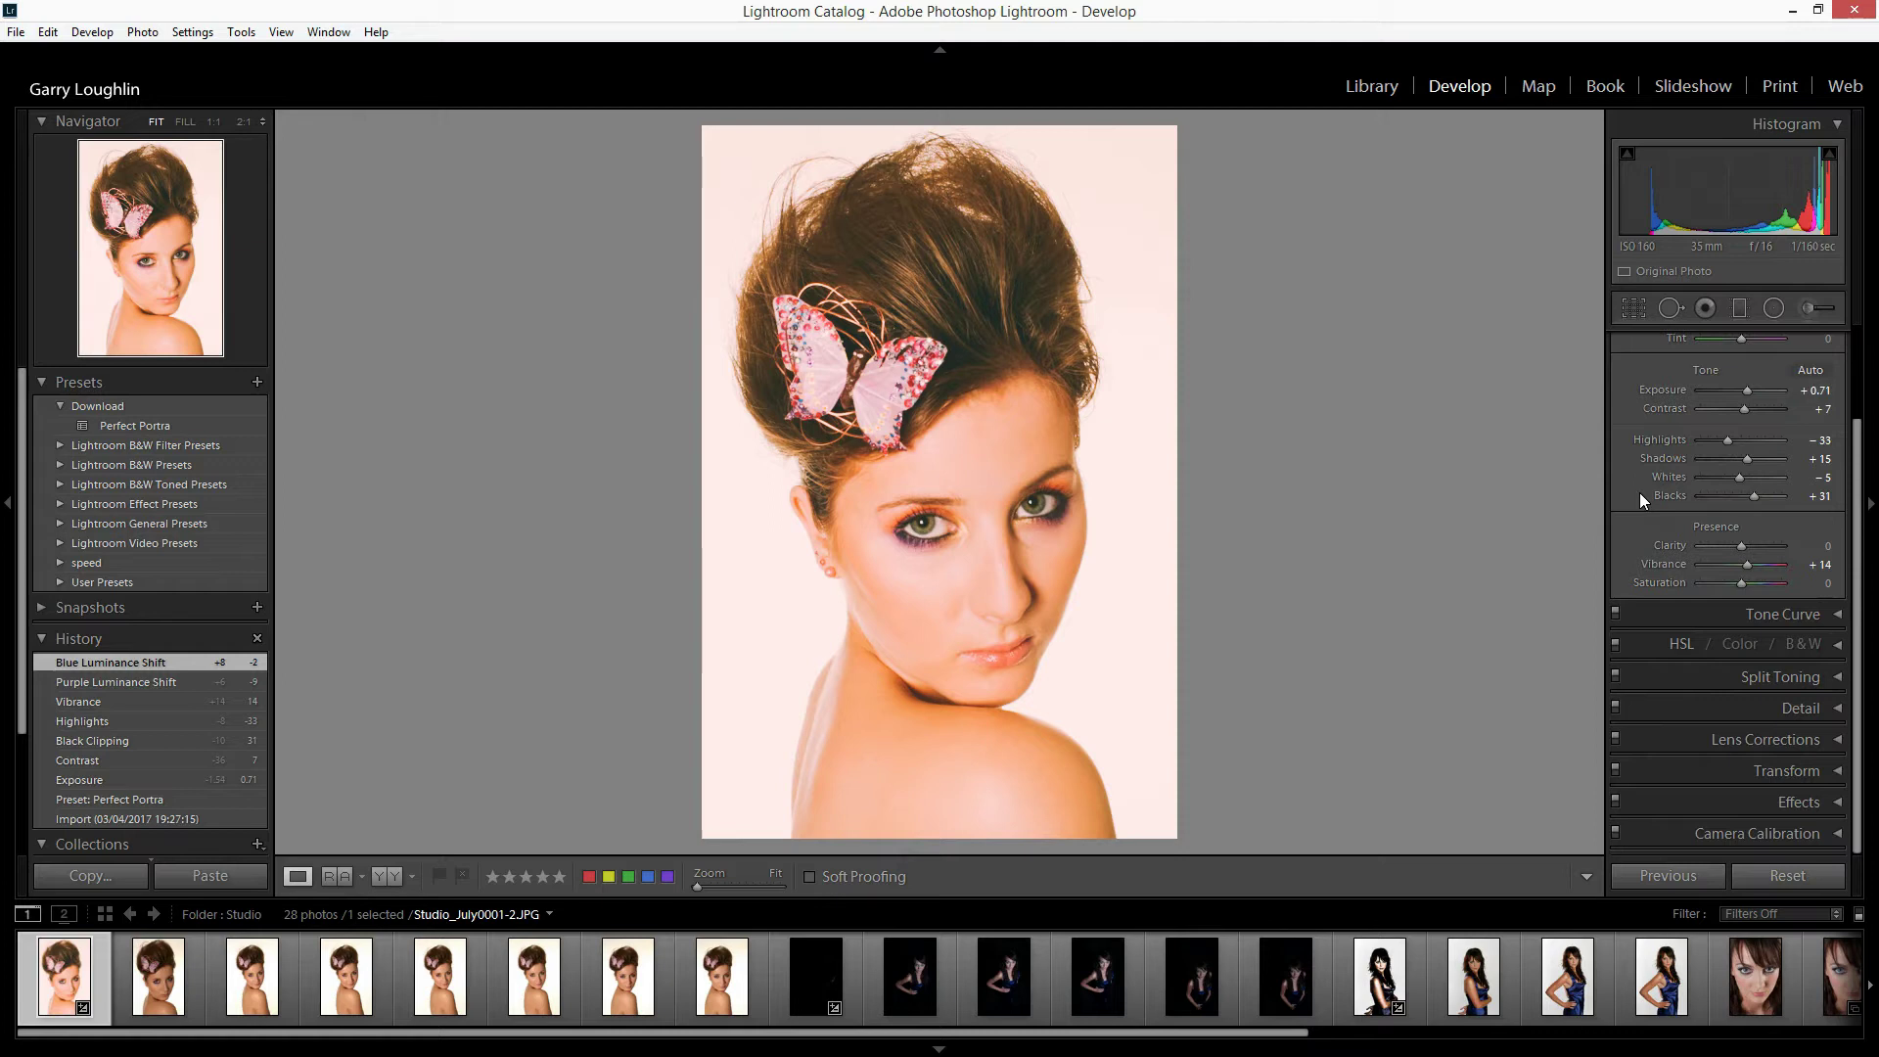
pyautogui.click(385, 875)
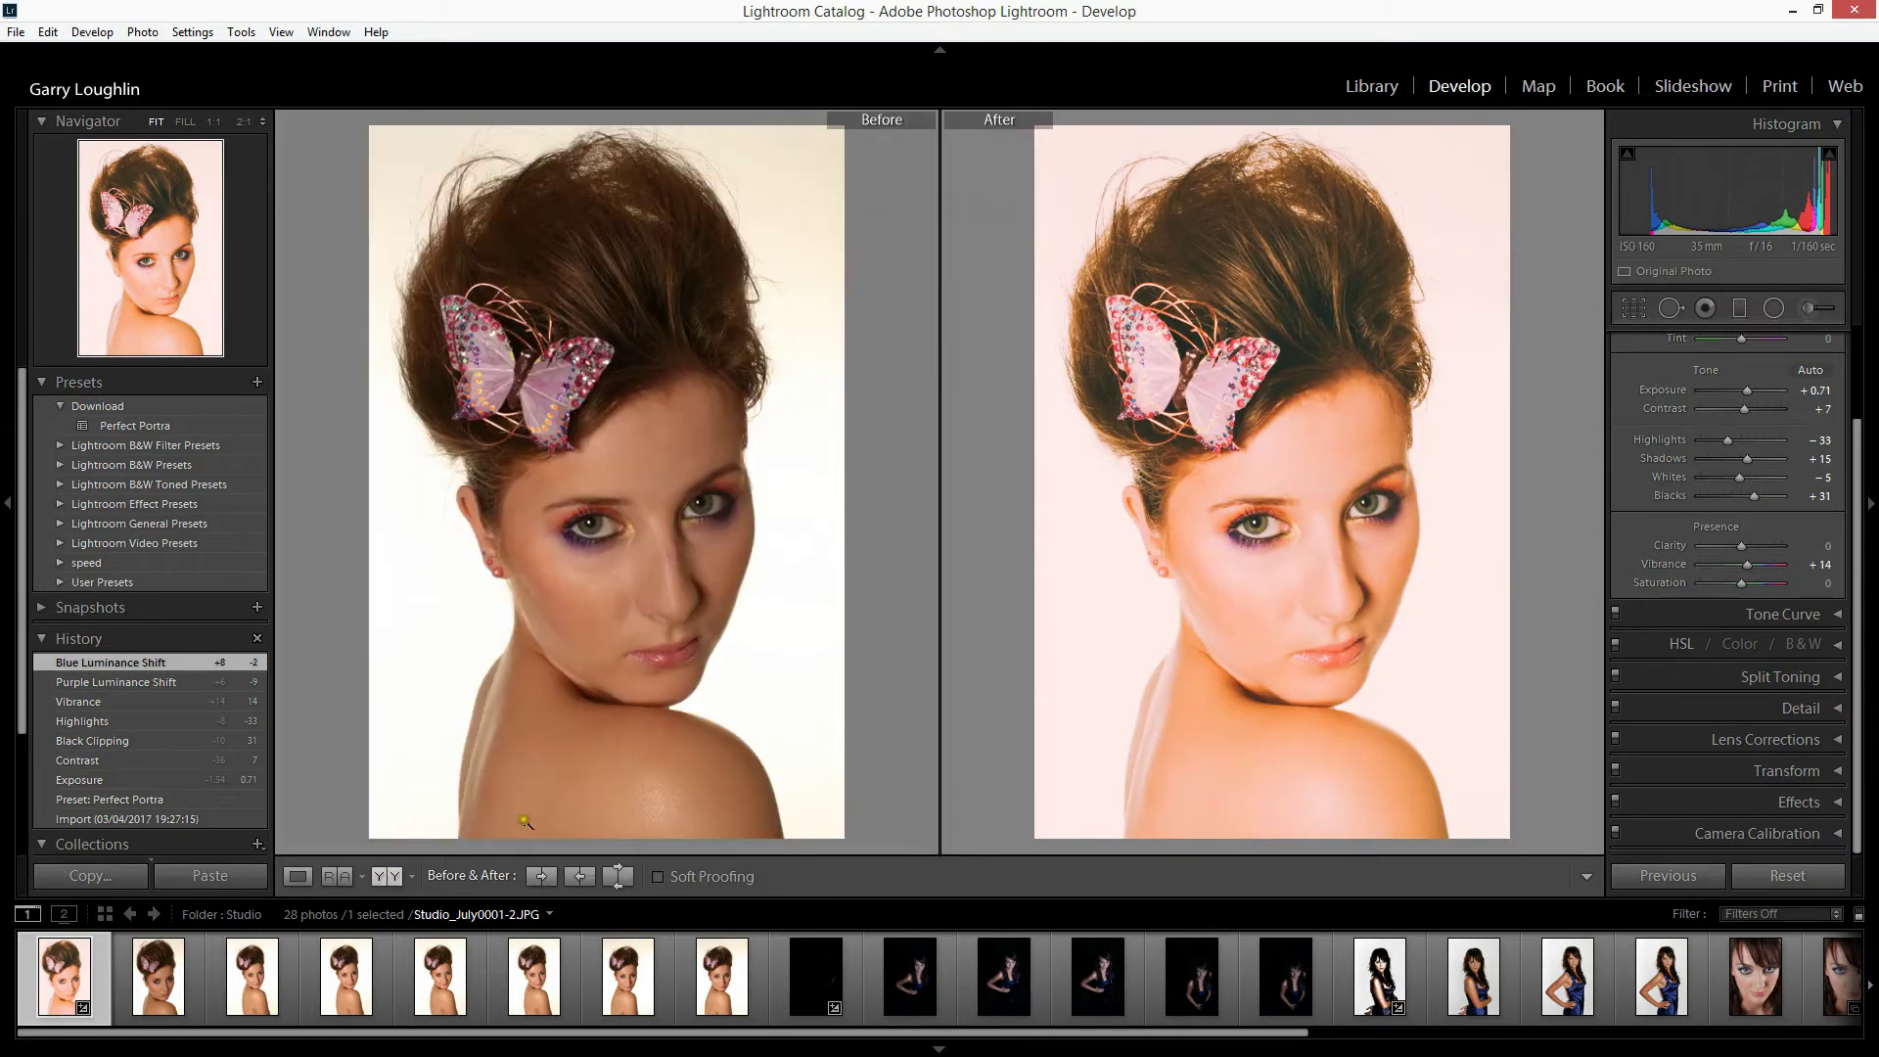